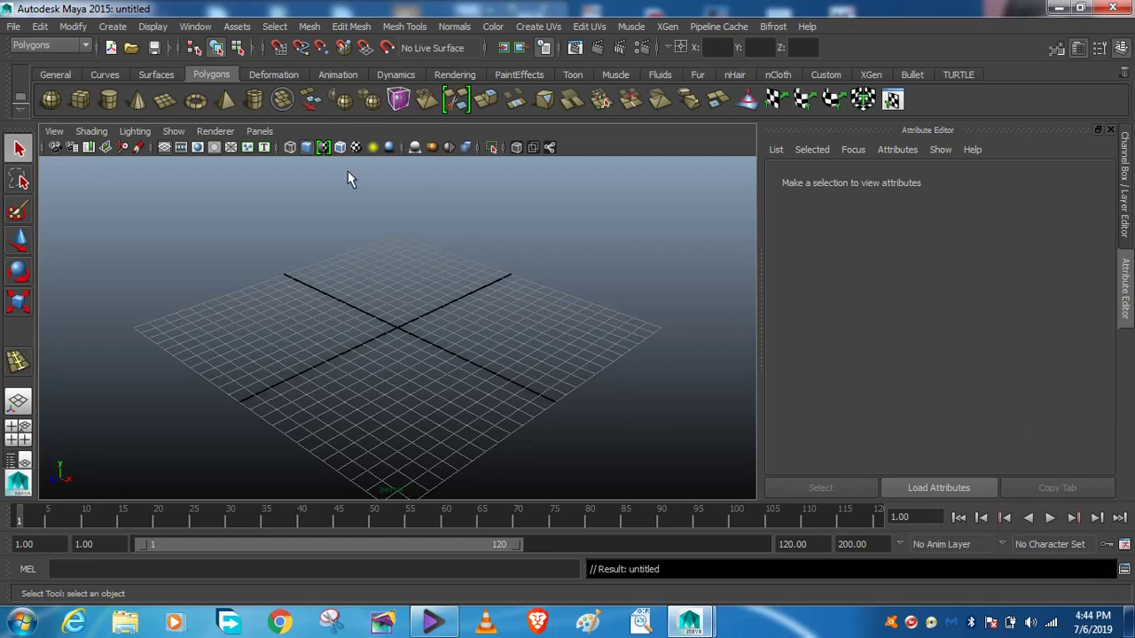
Draw a box-shaped polygon cube on the grid and show it in smooth preview (3)
{"action": "left_click", "coordinate": [79, 100]}
{"action": "mouse_move", "coordinate": [271, 344]}
{"action": "left_mouse_down"}
{"action": "mouse_move", "coordinate": [537, 332]}
{"action": "mouse_move", "coordinate": [506, 236]}
{"action": "left_mouse_up"}
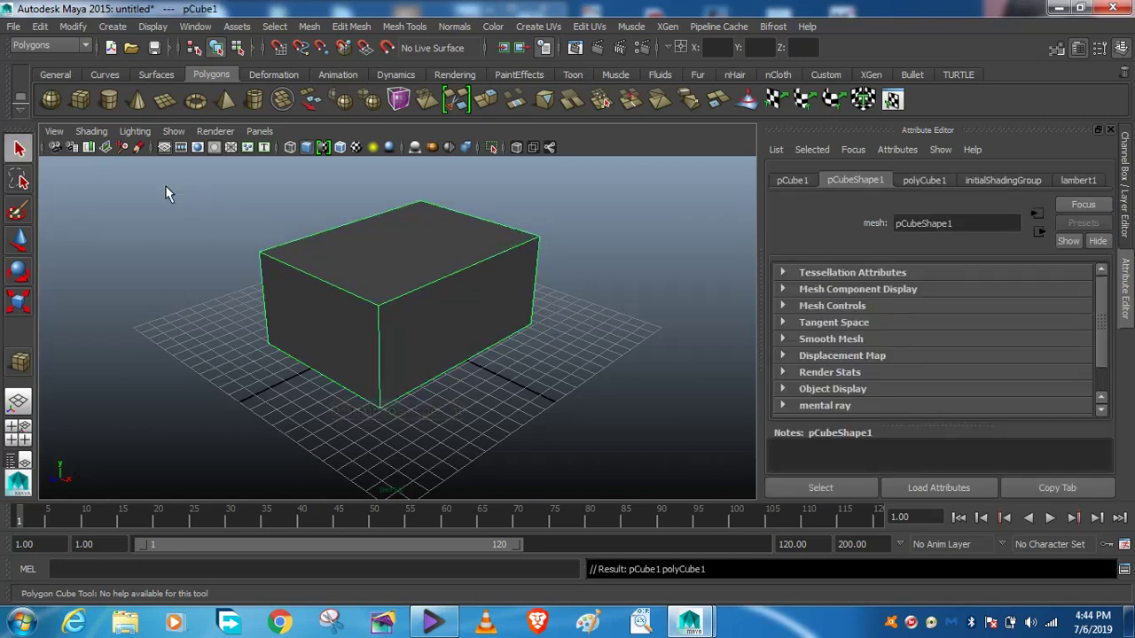
{"action": "left_click", "coordinate": [104, 76]}
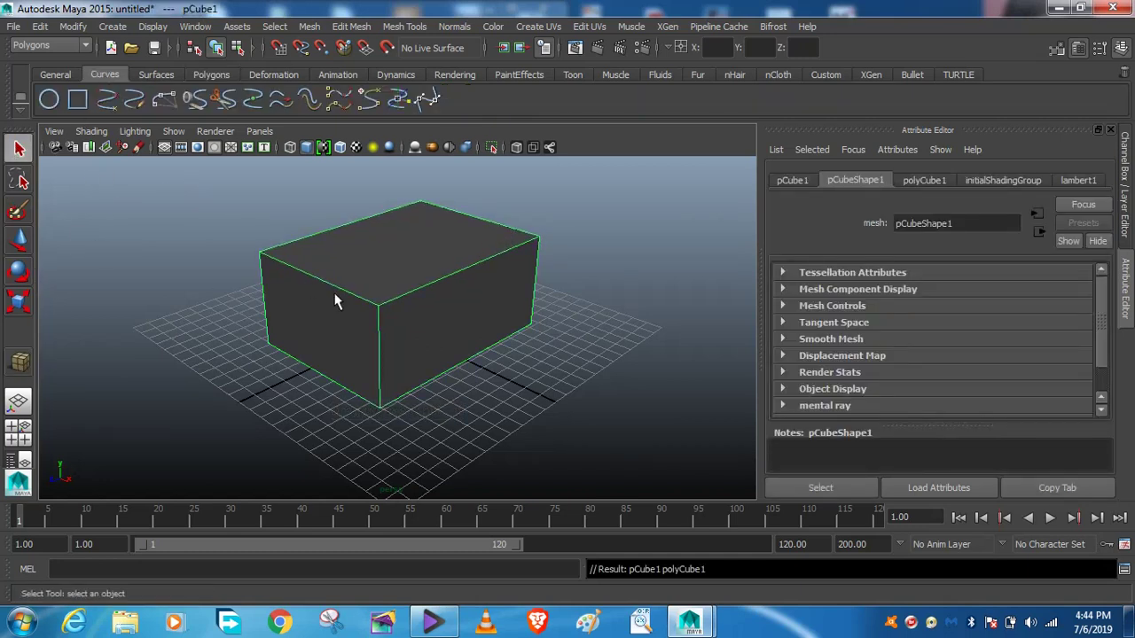
{"action": "key", "text": "3"}
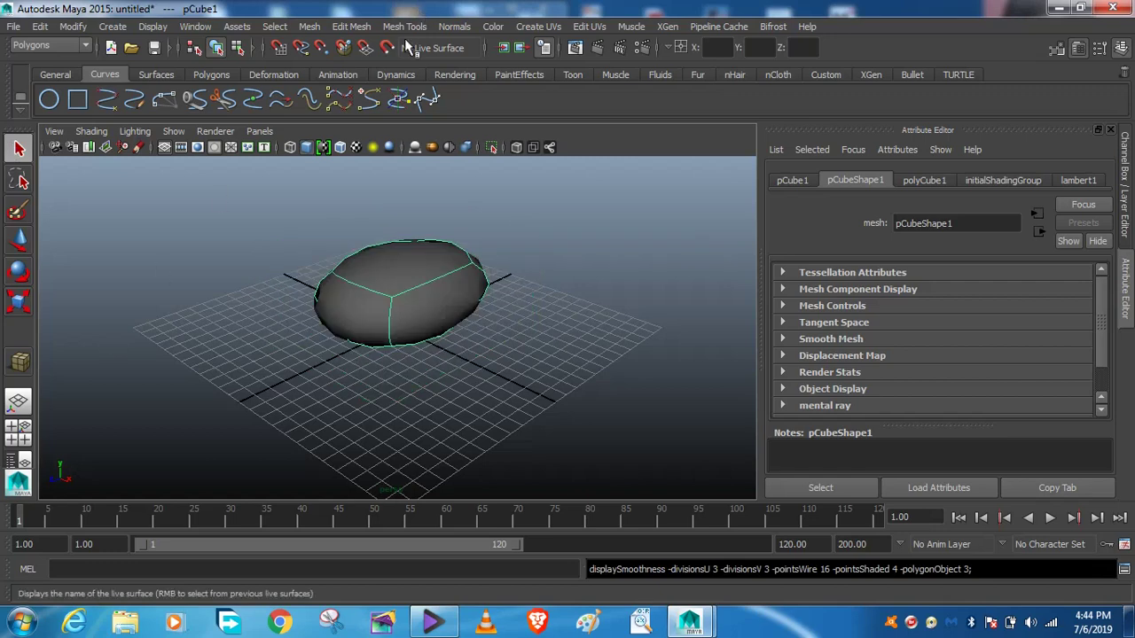
{"action": "left_click", "coordinate": [404, 27]}
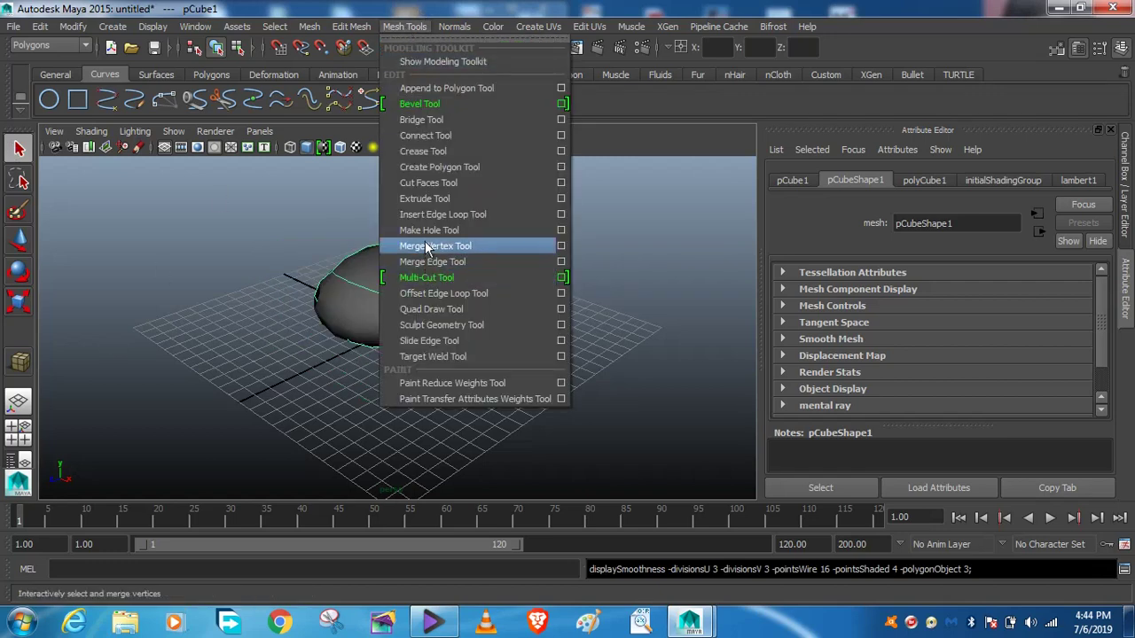
{"action": "left_click", "coordinate": [424, 214]}
Insert tight support edge loops near the box's edges and corners
{"action": "left_click_drag", "start_coordinate": [387, 307], "coordinate": [384, 311]}
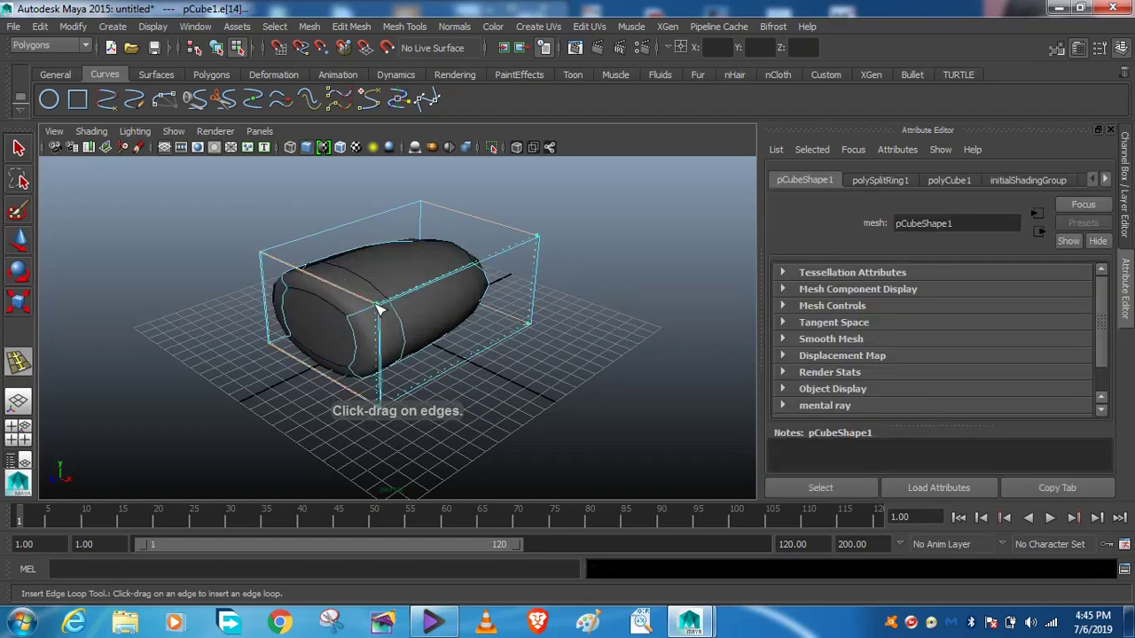
{"action": "left_click", "coordinate": [383, 310]}
{"action": "left_click_drag", "start_coordinate": [274, 254], "coordinate": [268, 257]}
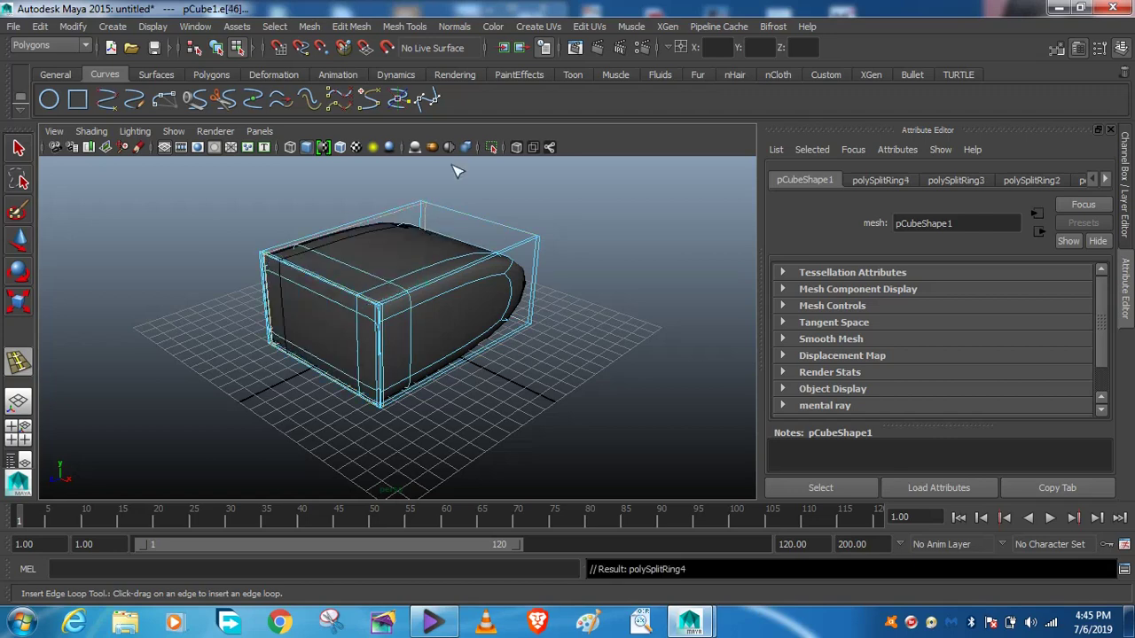
{"action": "left_click_drag", "start_coordinate": [424, 206], "coordinate": [426, 209]}
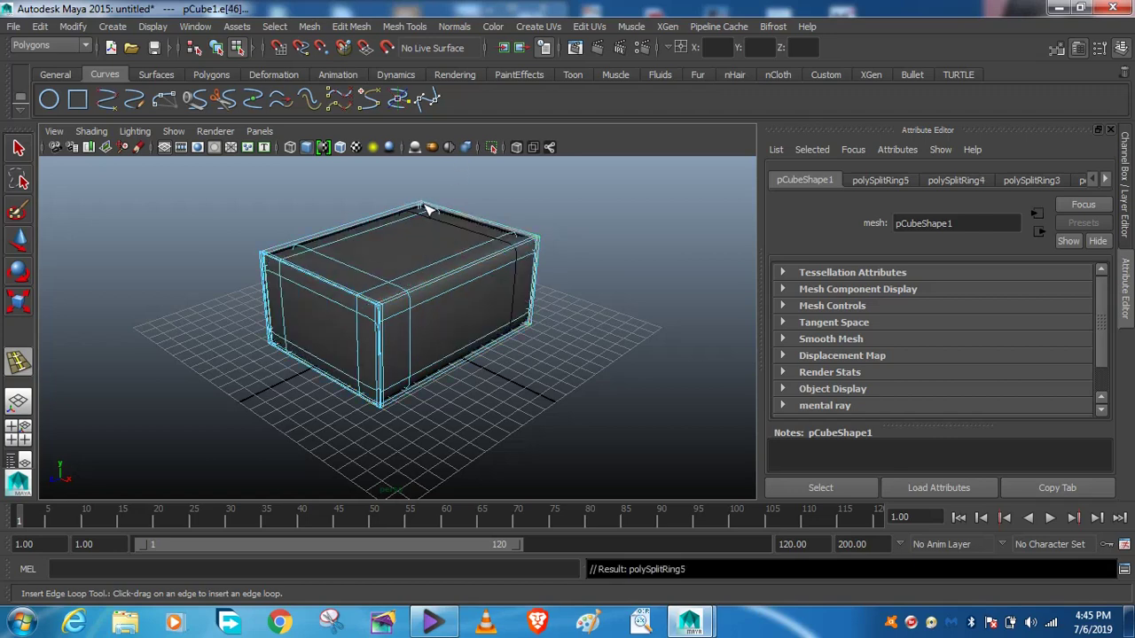
{"action": "left_click_drag", "start_coordinate": [529, 244], "coordinate": [536, 244]}
{"action": "left_click_drag", "start_coordinate": [373, 305], "coordinate": [373, 308]}
{"action": "left_click_drag", "start_coordinate": [434, 280], "coordinate": [448, 282]}
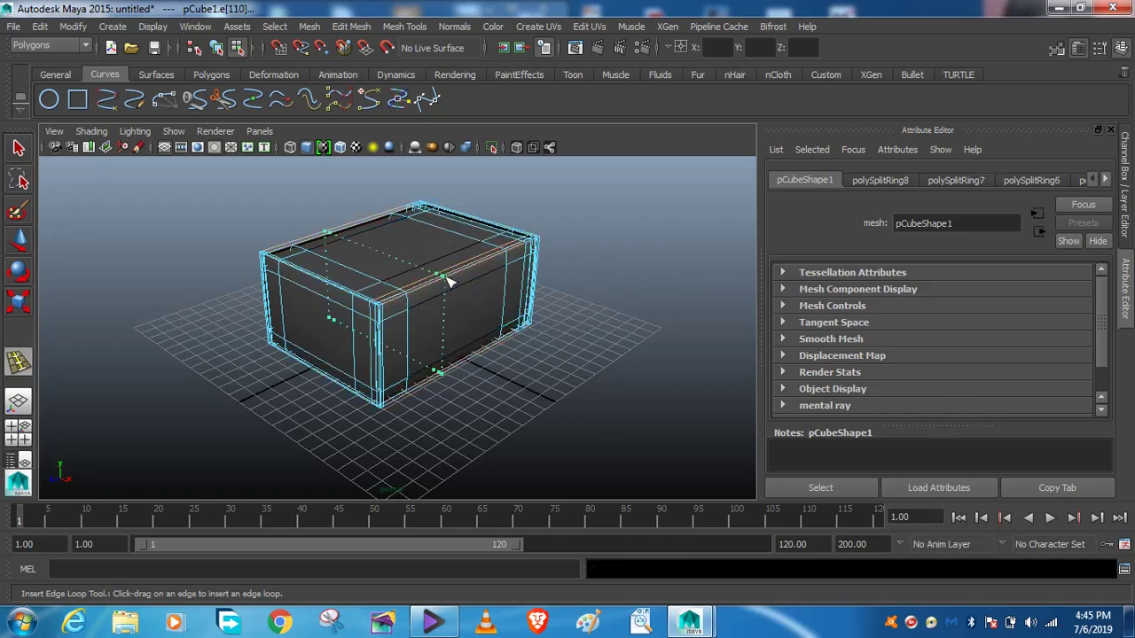
{"action": "left_click_drag", "start_coordinate": [310, 289], "coordinate": [312, 290]}
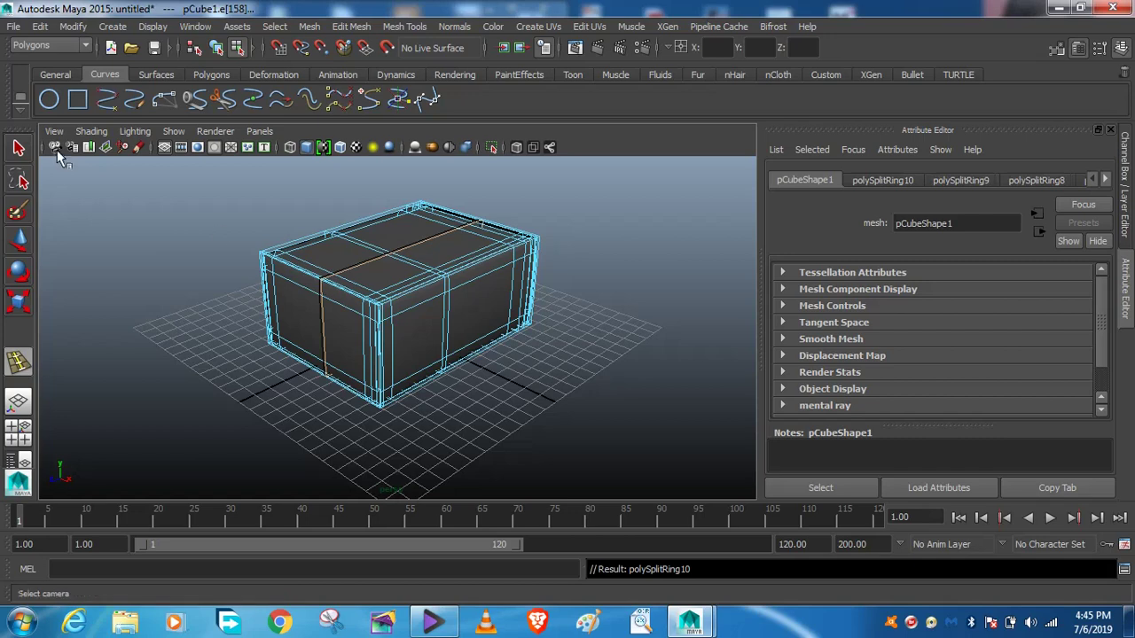
{"action": "left_click", "coordinate": [18, 148]}
Orbit around the box and reselect it
{"action": "right_click_drag", "start_coordinate": [263, 282], "coordinate": [335, 221]}
{"action": "left_click", "coordinate": [443, 345]}
{"action": "left_click", "coordinate": [599, 410]}
{"action": "mouse_move", "coordinate": [413, 374]}
{"action": "left_mouse_down", "text": "alt"}
{"action": "mouse_move", "coordinate": [570, 385]}
{"action": "mouse_move", "coordinate": [609, 404]}
{"action": "left_mouse_up", "text": "alt"}
{"action": "left_click", "coordinate": [438, 293]}
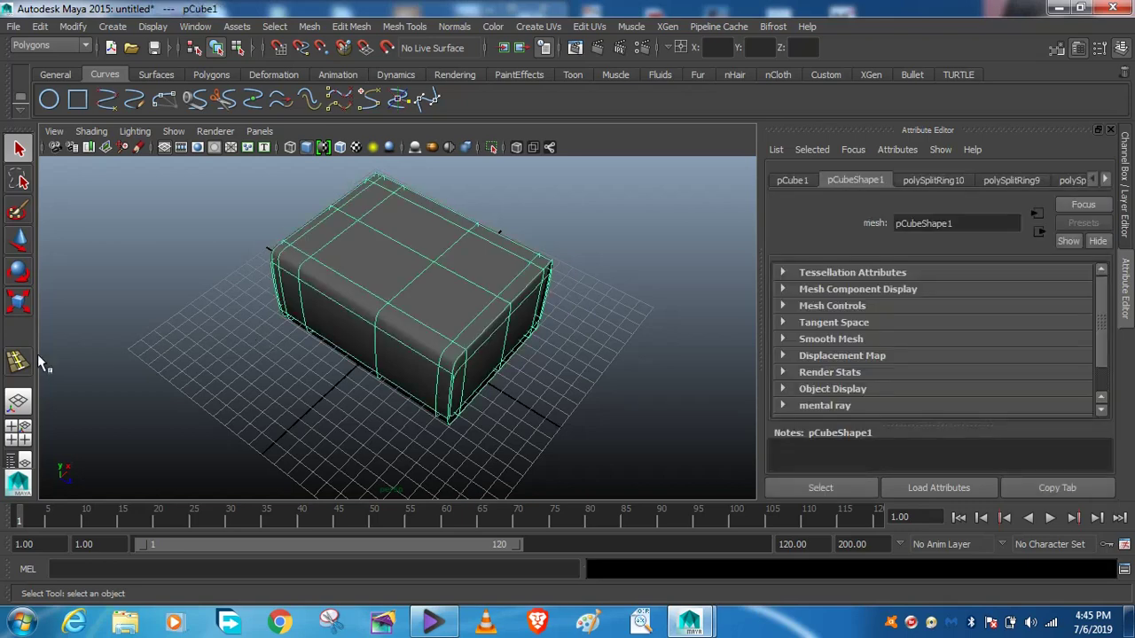
Add two more edge loops, including one along the corner edge, then return to object selection
{"action": "left_click", "coordinate": [17, 360]}
{"action": "left_click", "coordinate": [465, 359]}
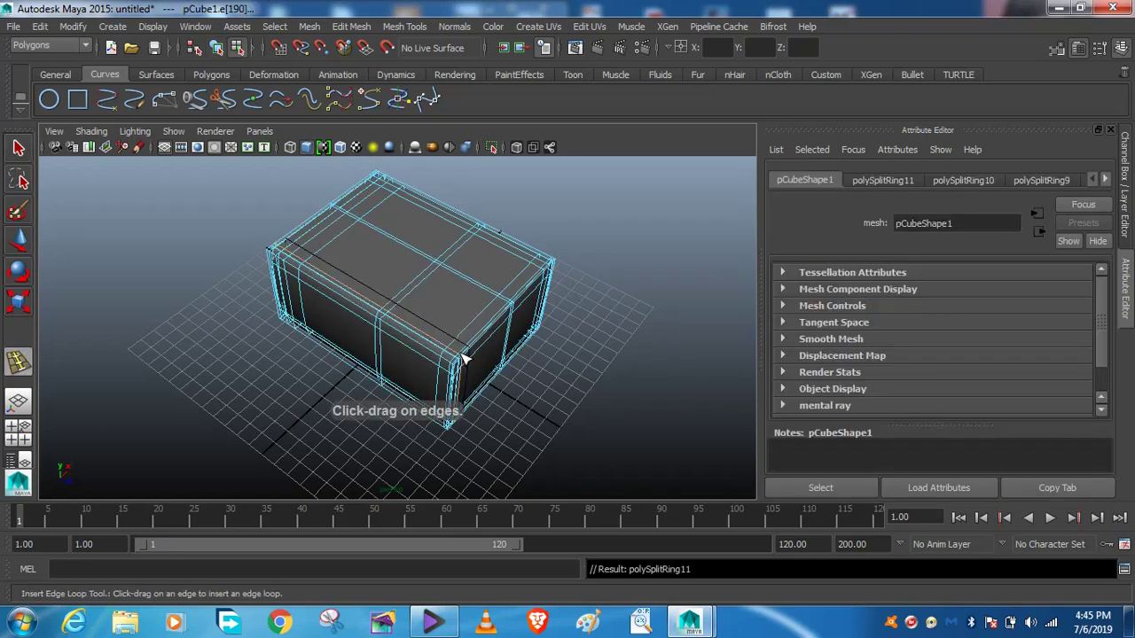
{"action": "scroll", "coordinate": [465, 359], "scroll_direction": "up", "scroll_amount": 5}
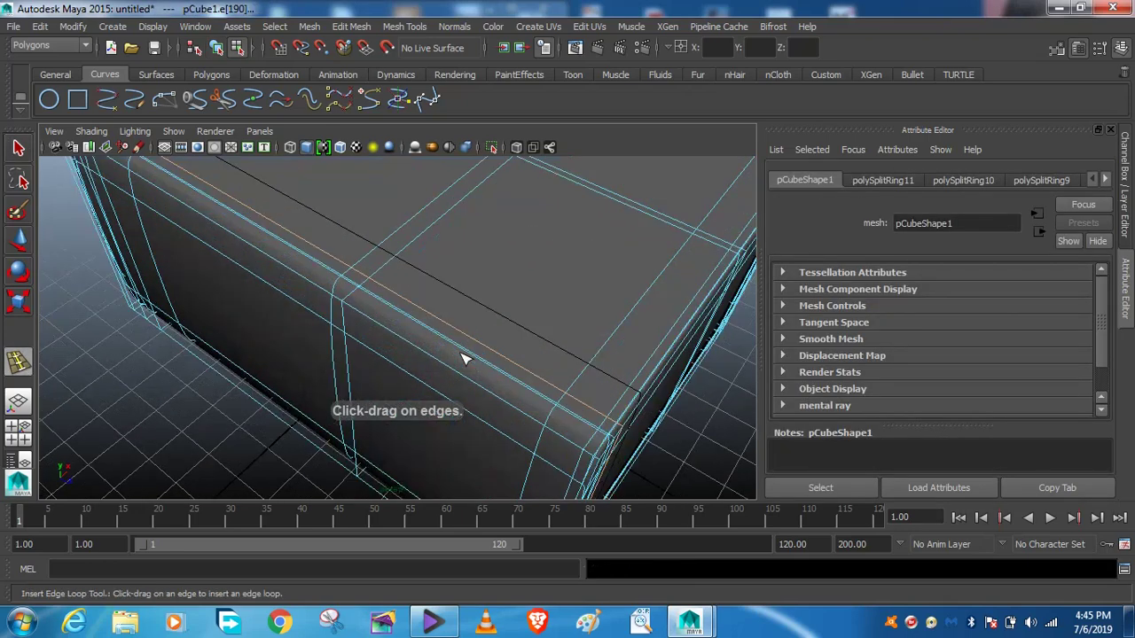
{"action": "left_click", "coordinate": [350, 303]}
{"action": "left_click", "coordinate": [19, 147]}
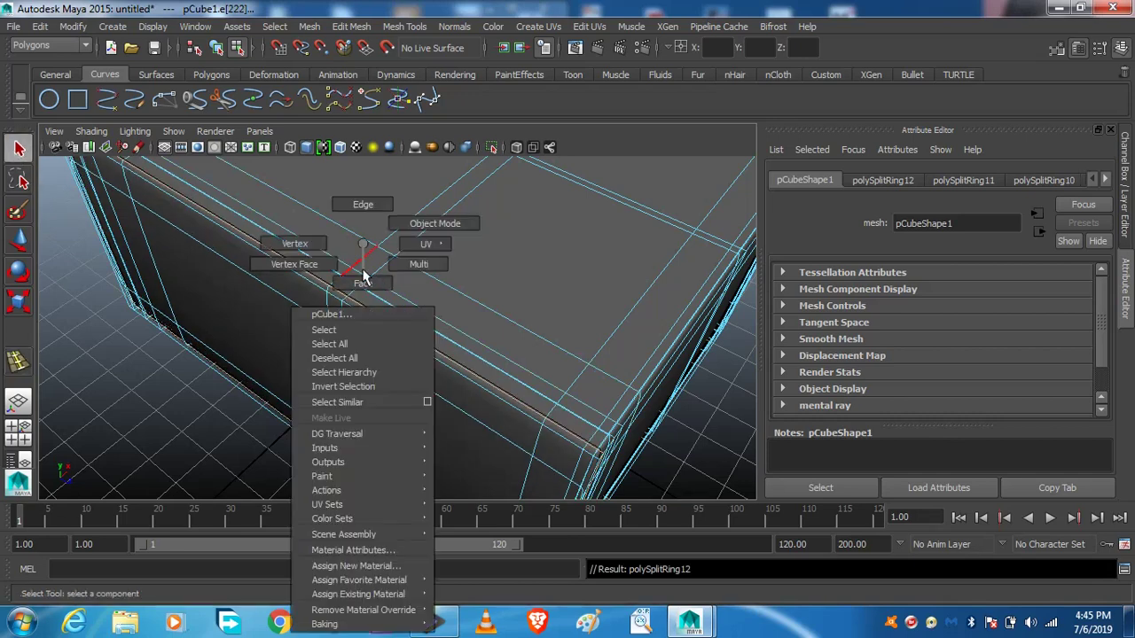
{"action": "key", "text": "F8"}
{"action": "scroll", "coordinate": [524, 280], "scroll_direction": "down", "scroll_amount": 5}
{"action": "scroll", "coordinate": [524, 281], "scroll_direction": "up", "scroll_amount": 5}
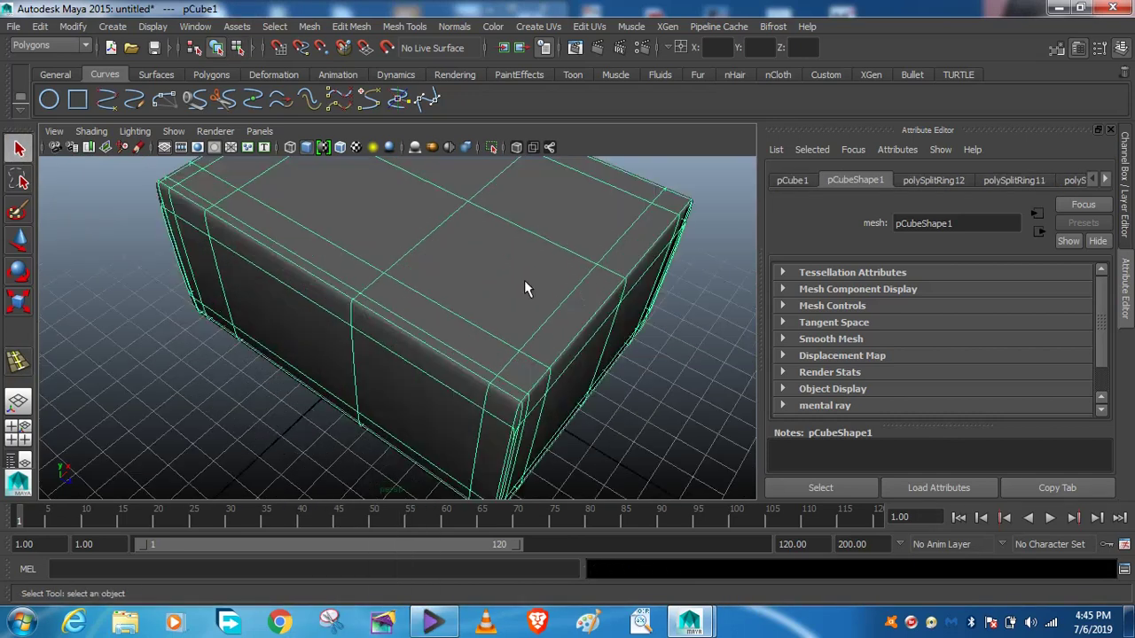
{"action": "left_click", "coordinate": [72, 26]}
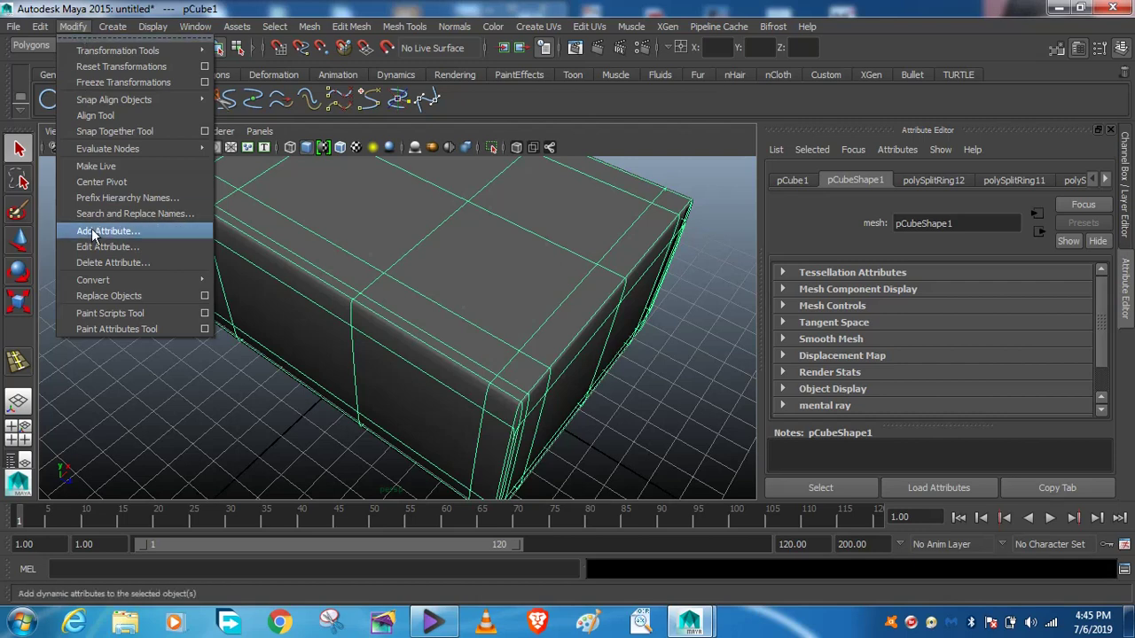
Convert the box's smooth preview to real polygons (polySmoothFace1) and inspect it from a low angle
{"action": "mouse_move", "coordinate": [94, 279]}
{"action": "left_click", "coordinate": [305, 334]}
{"action": "left_click", "coordinate": [171, 443]}
{"action": "left_click", "coordinate": [326, 310]}
{"action": "left_click", "coordinate": [319, 325]}
{"action": "scroll", "coordinate": [413, 304], "scroll_direction": "down", "scroll_amount": 5}
{"action": "mouse_move", "coordinate": [370, 314]}
{"action": "left_mouse_down", "text": "alt"}
{"action": "mouse_move", "coordinate": [235, 276]}
{"action": "mouse_move", "coordinate": [304, 289]}
{"action": "mouse_move", "coordinate": [354, 325]}
{"action": "left_mouse_up", "text": "alt"}
{"action": "left_click", "coordinate": [369, 337]}
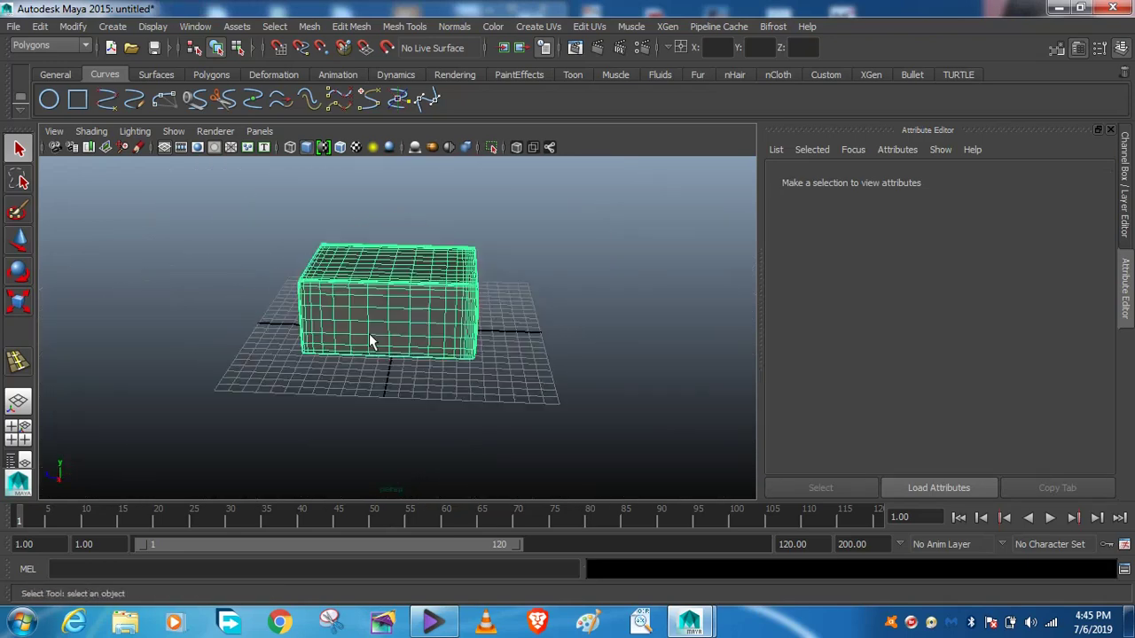
{"action": "scroll", "coordinate": [369, 335], "scroll_direction": "up", "scroll_amount": 3}
{"action": "scroll", "coordinate": [369, 335], "scroll_direction": "down", "scroll_amount": 2}
{"action": "scroll", "coordinate": [369, 335], "scroll_direction": "down", "scroll_amount": 4}
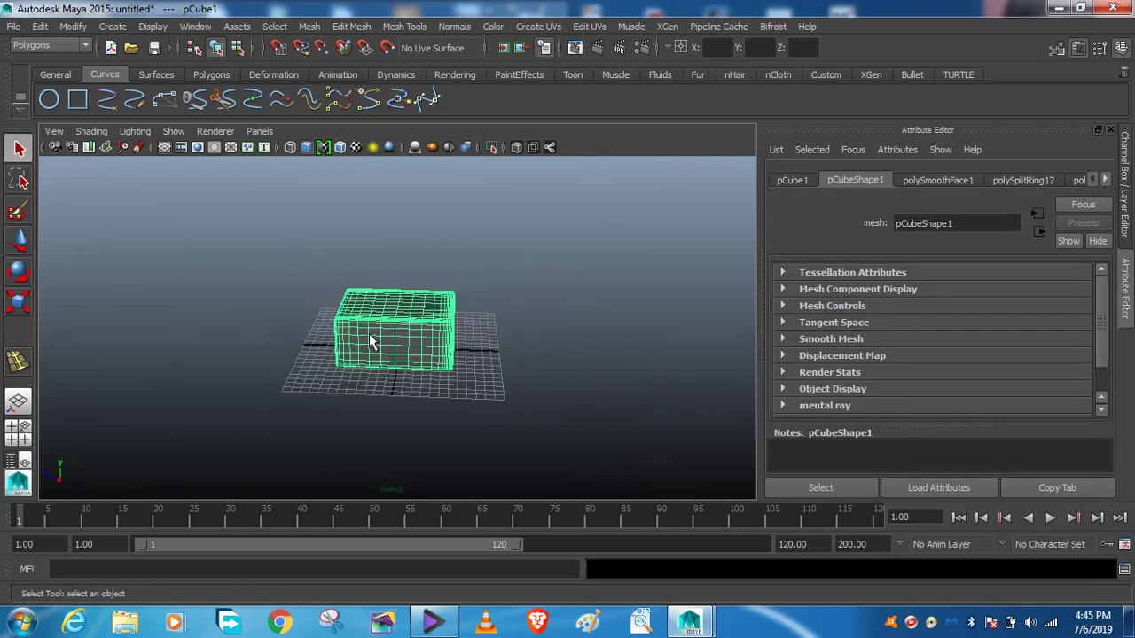
{"action": "left_click", "coordinate": [156, 74]}
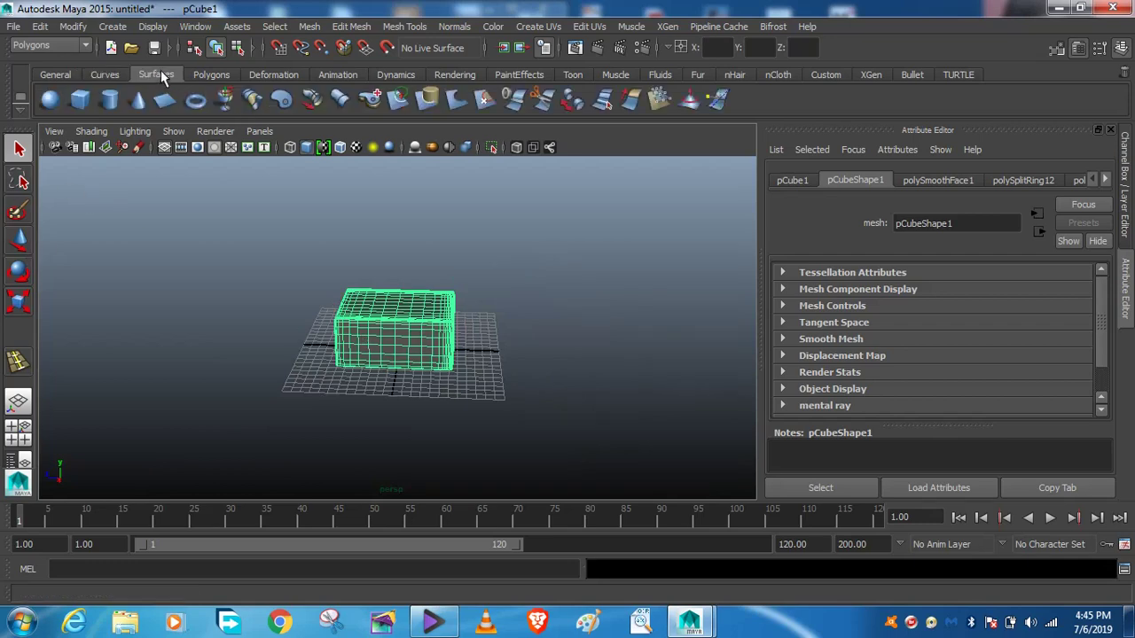
Draw a large subdivided polygon plane, pPlane1, using the Polygon Plane creation options
{"action": "left_click", "coordinate": [212, 74]}
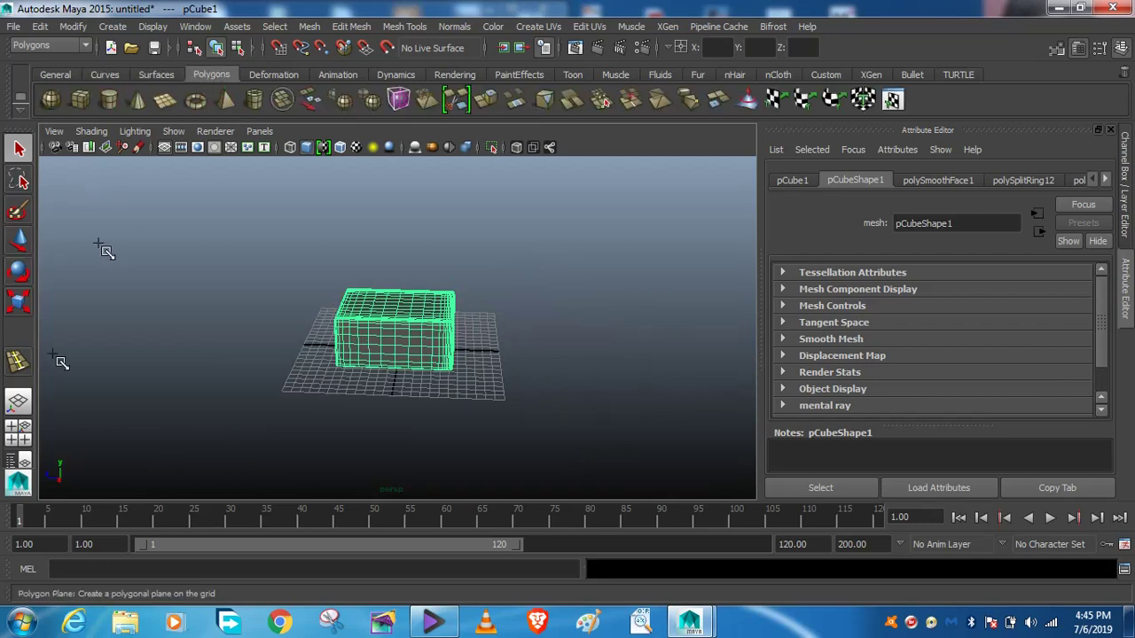
{"action": "double_click", "coordinate": [17, 363]}
{"action": "key", "text": "Tab"}
{"action": "left_click", "coordinate": [324, 129]}
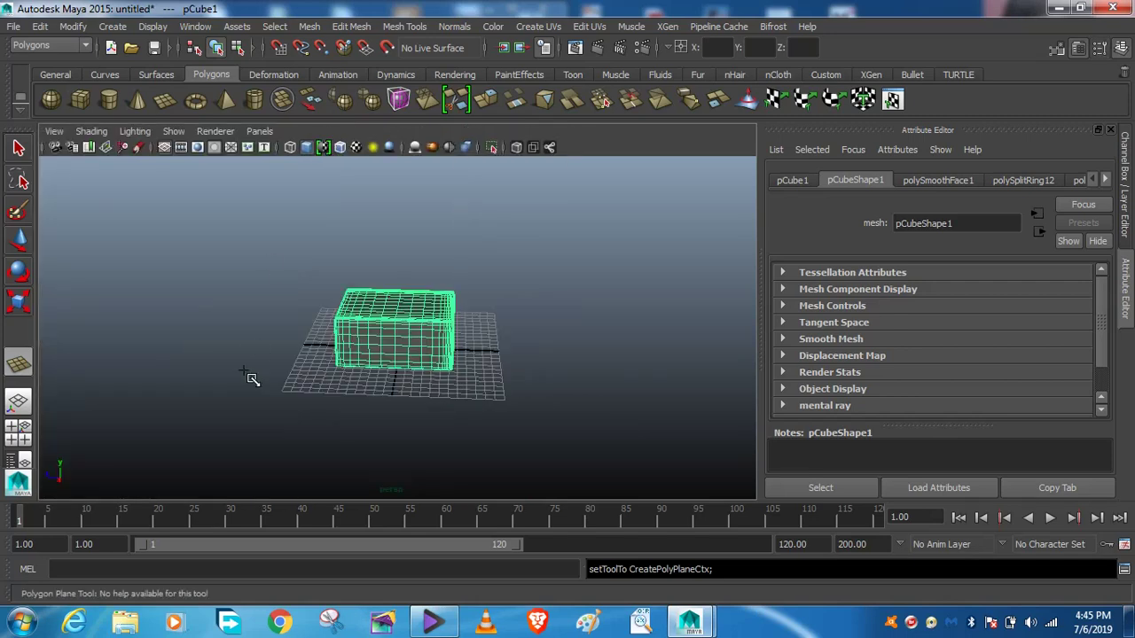
{"action": "left_click_drag", "start_coordinate": [284, 395], "coordinate": [496, 312]}
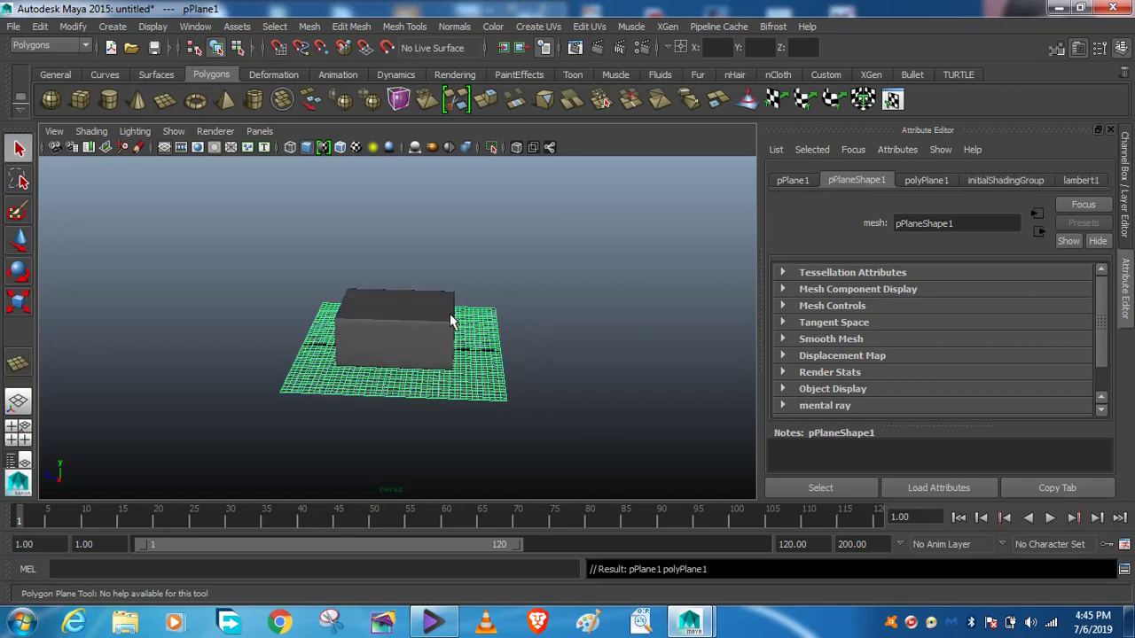
Raise pPlane1 and move it along Z to sit above the box, in smooth preview
{"action": "key", "text": "w"}
{"action": "left_click_drag", "start_coordinate": [400, 264], "coordinate": [403, 208]}
{"action": "left_click_drag", "start_coordinate": [324, 275], "coordinate": [313, 276]}
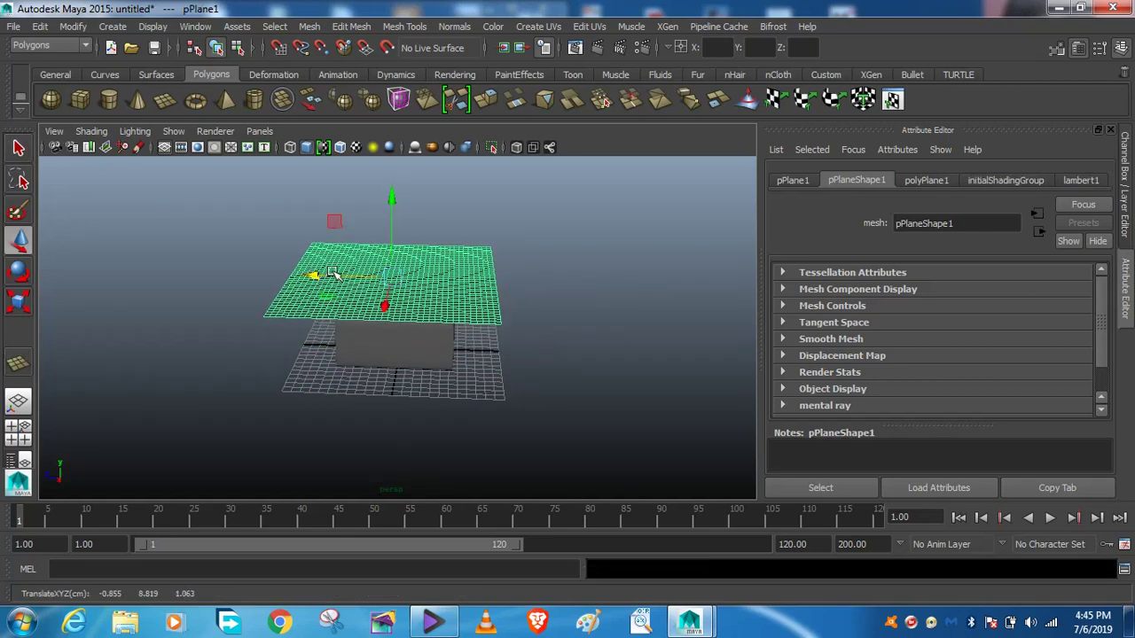
{"action": "key", "text": "3"}
{"action": "left_click", "coordinate": [513, 312]}
{"action": "left_click", "coordinate": [482, 304]}
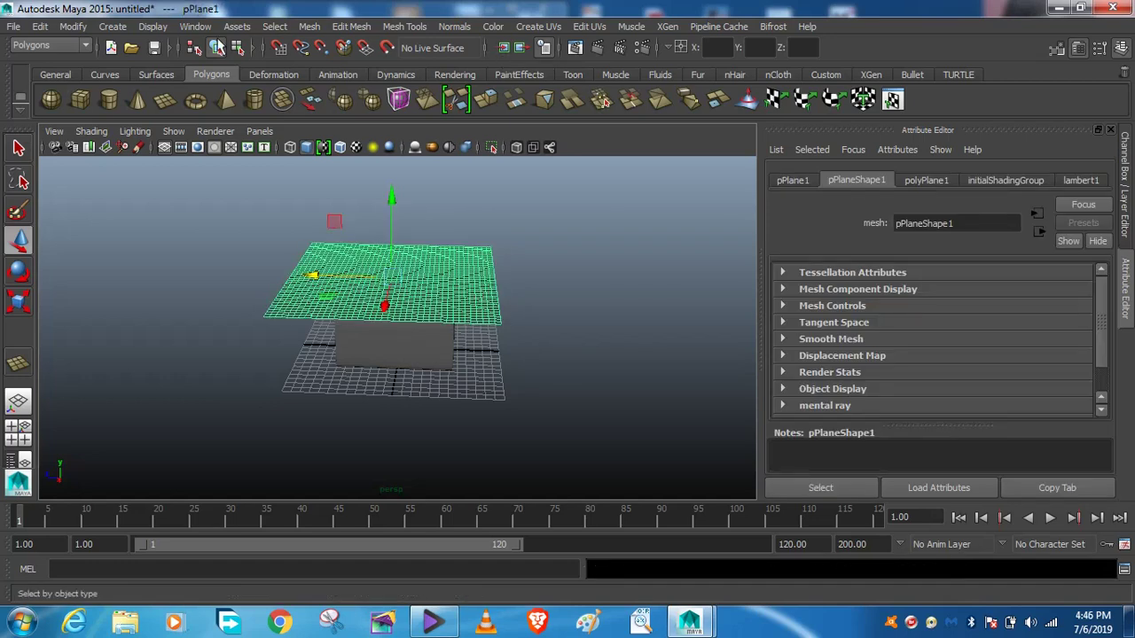
{"action": "left_click", "coordinate": [44, 47]}
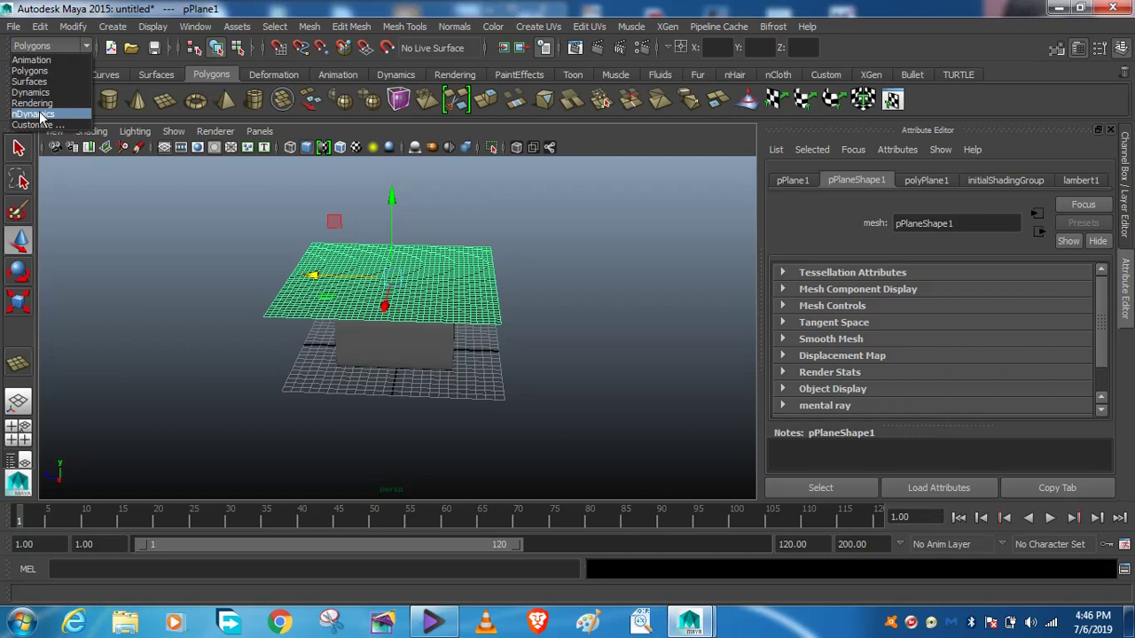
Under the nDynamics menu set, make the plane an nCloth and add a gravity field
{"action": "left_click", "coordinate": [41, 115]}
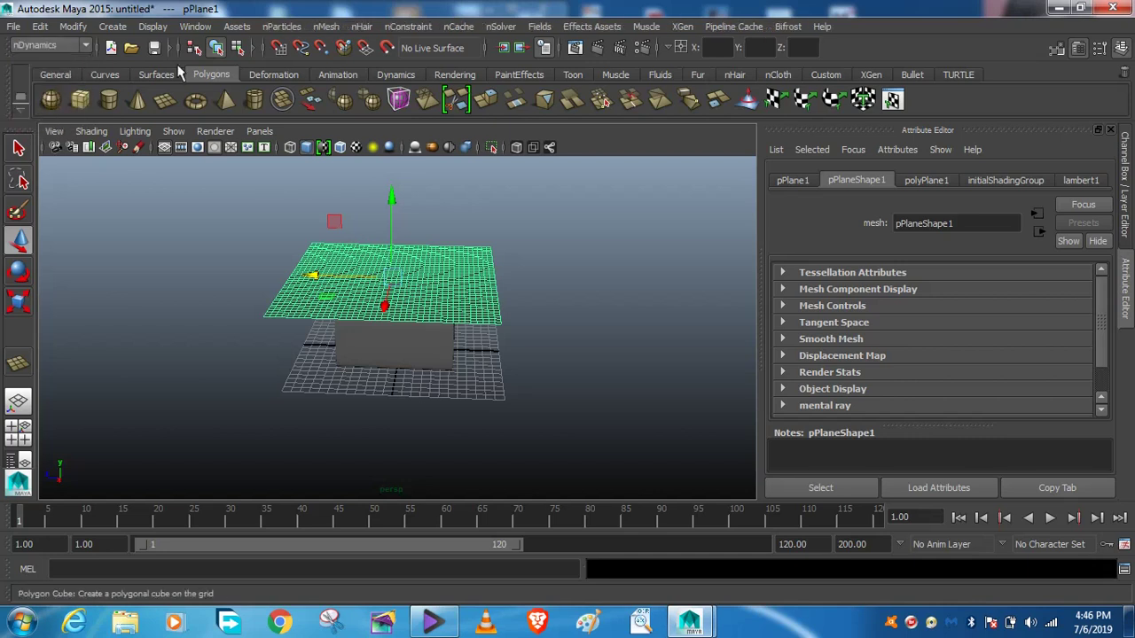
{"action": "left_click", "coordinate": [324, 27]}
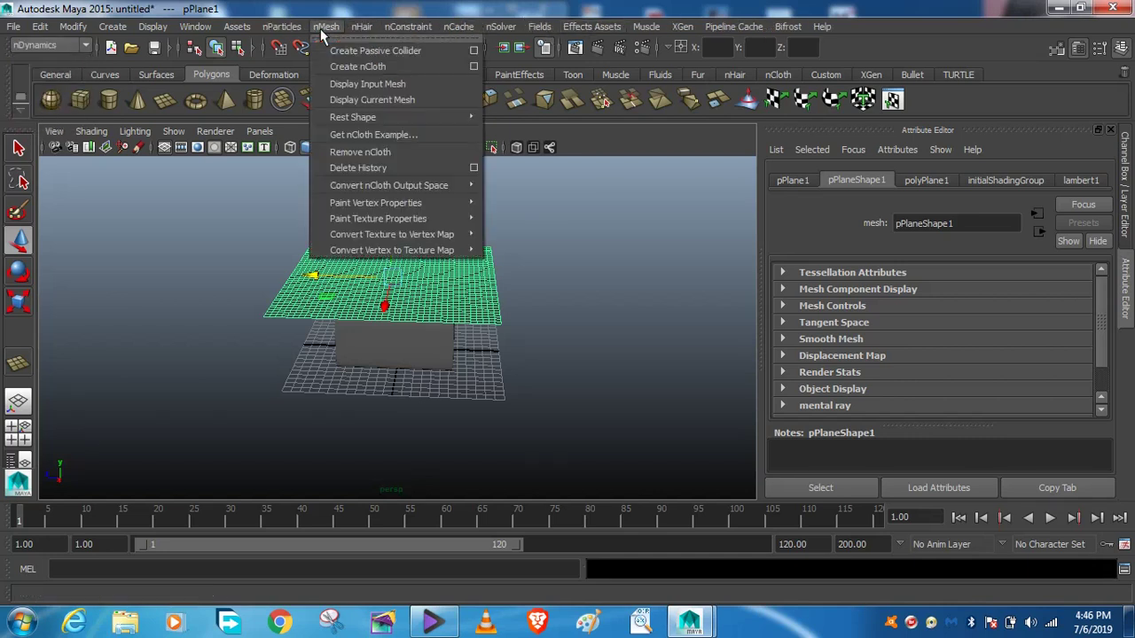
{"action": "left_click", "coordinate": [360, 65]}
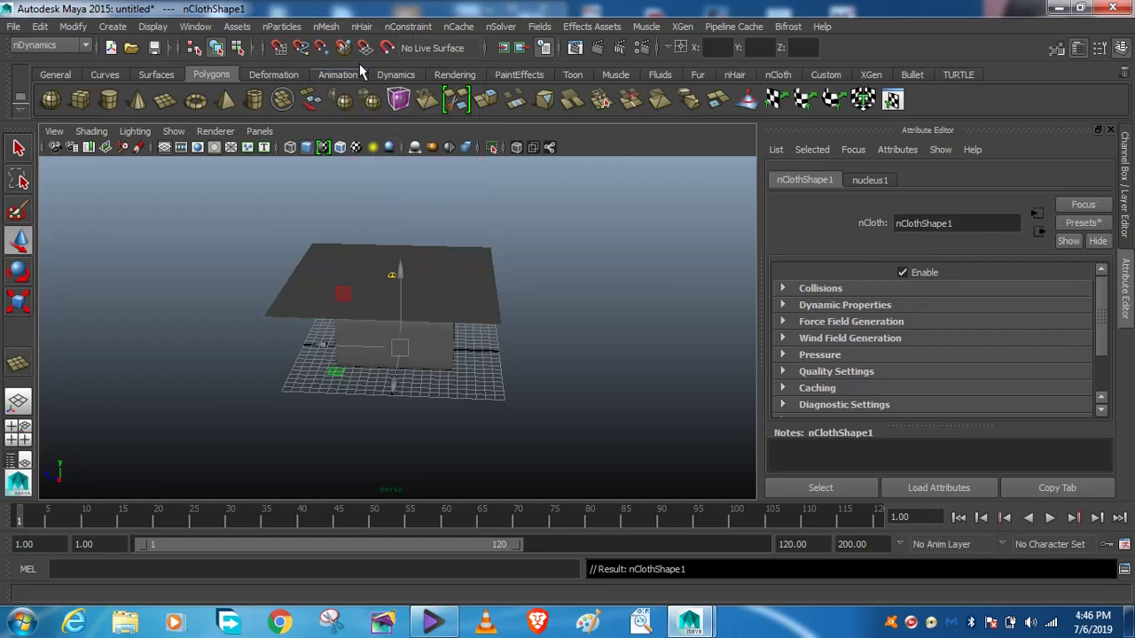
{"action": "left_click", "coordinate": [470, 274]}
{"action": "left_click", "coordinate": [541, 28]}
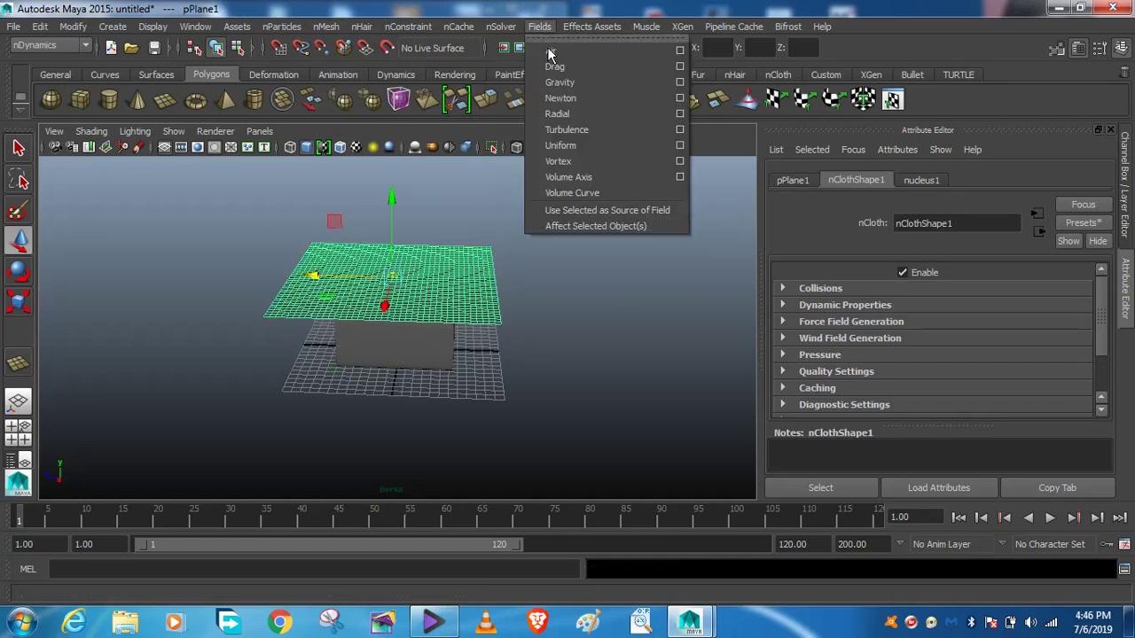
{"action": "left_click", "coordinate": [561, 82]}
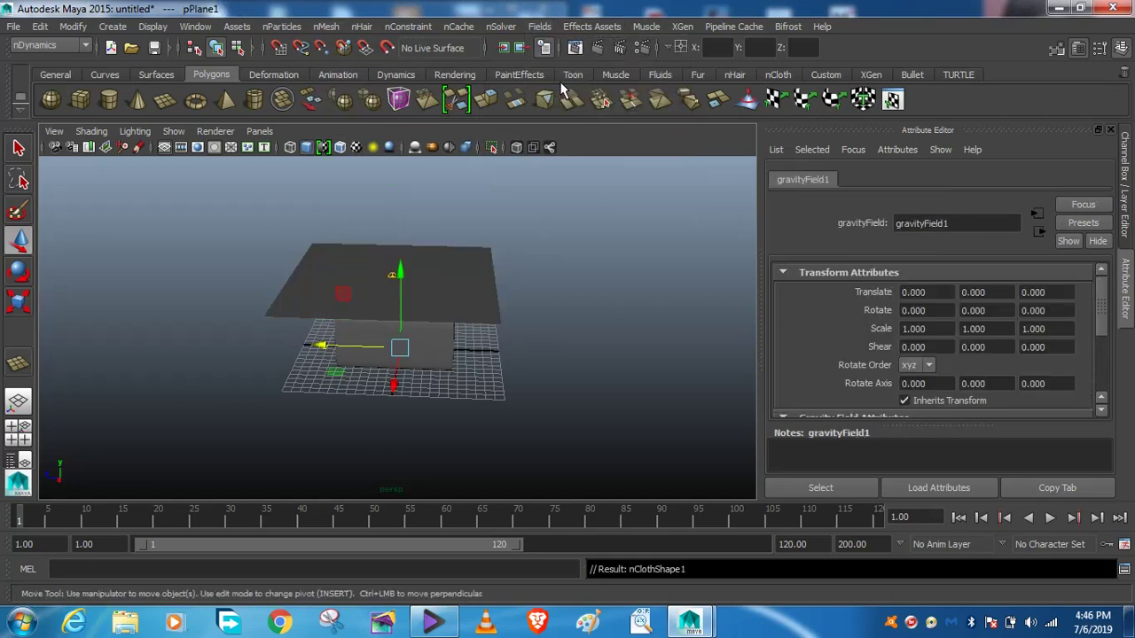
Make the box a passive collider and clear the selection
{"action": "left_click", "coordinate": [460, 280]}
{"action": "left_click", "coordinate": [437, 355]}
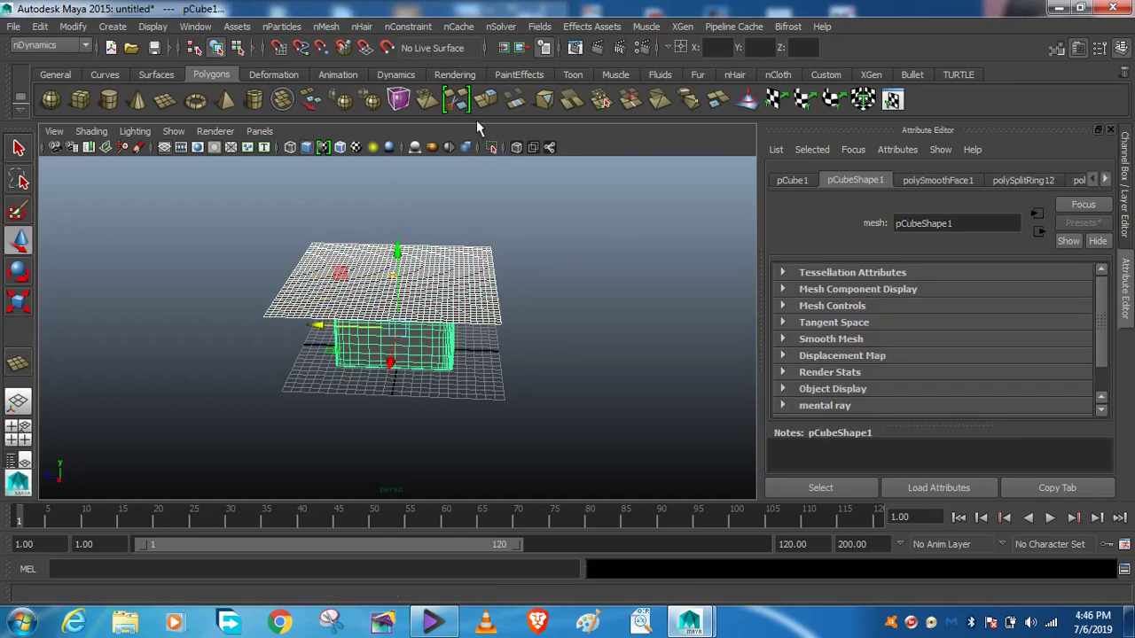
{"action": "left_click", "coordinate": [326, 26]}
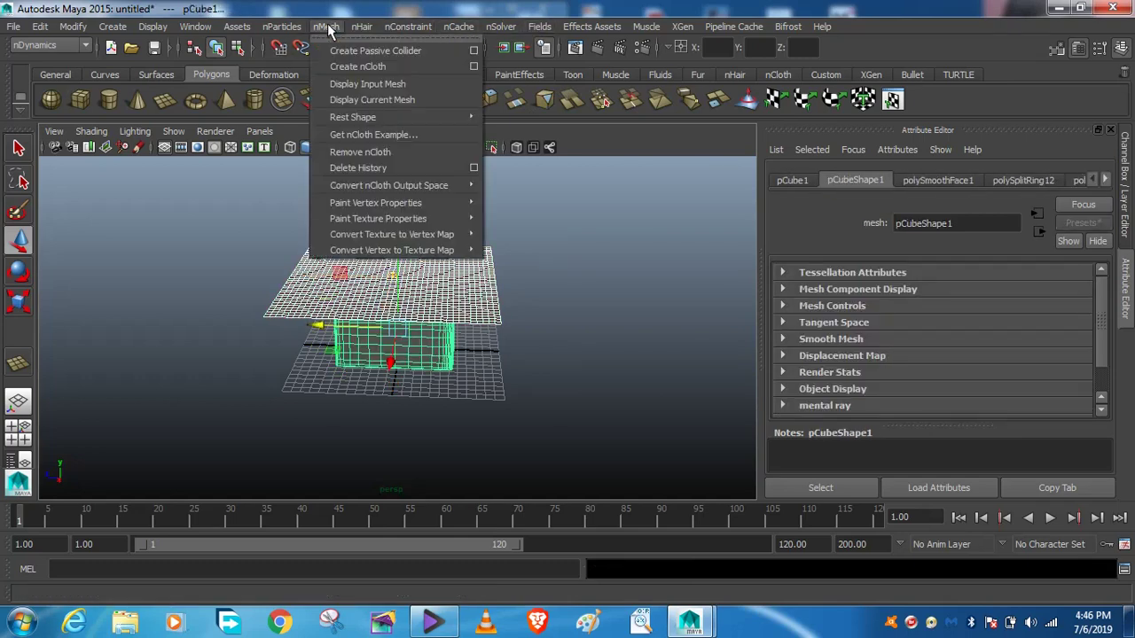
{"action": "left_click", "coordinate": [355, 52]}
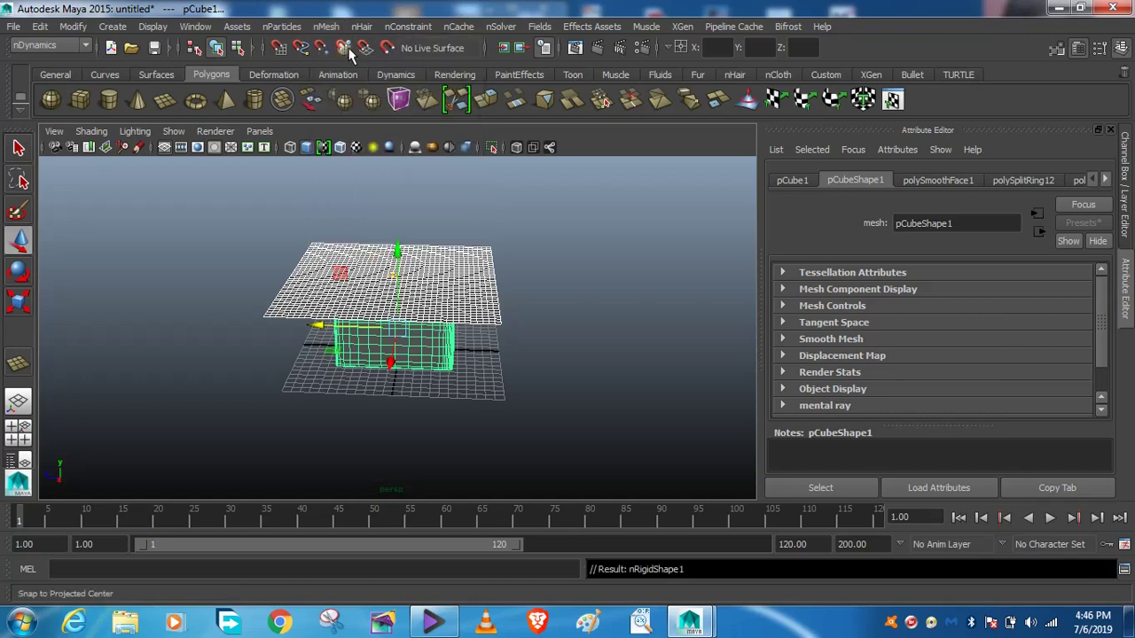
{"action": "left_click", "coordinate": [590, 344]}
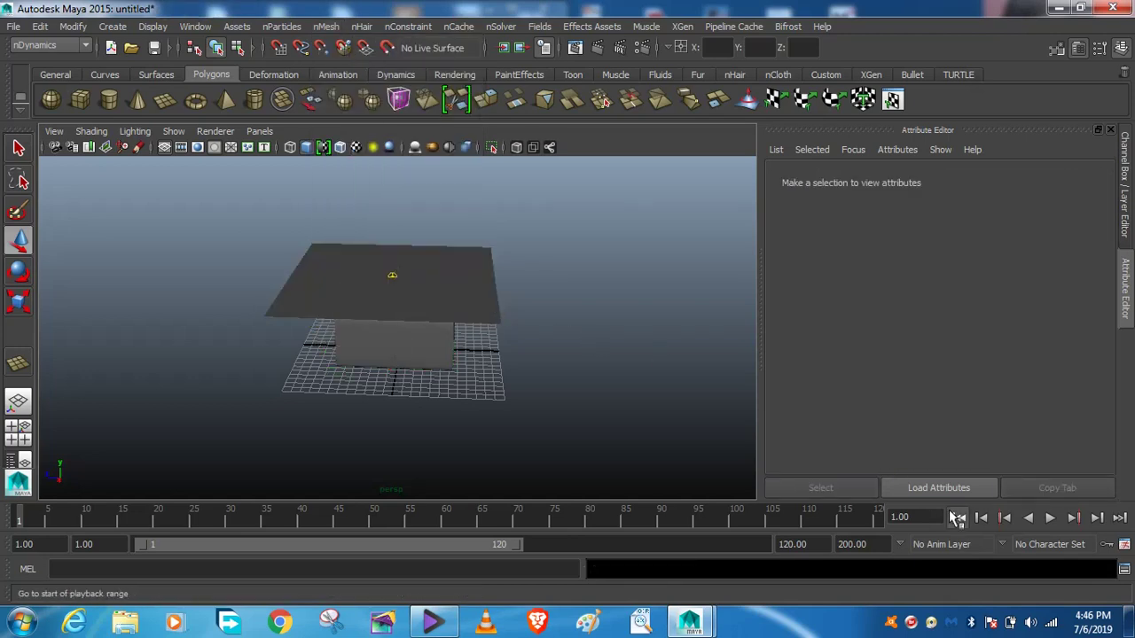
{"action": "left_click", "coordinate": [1050, 519]}
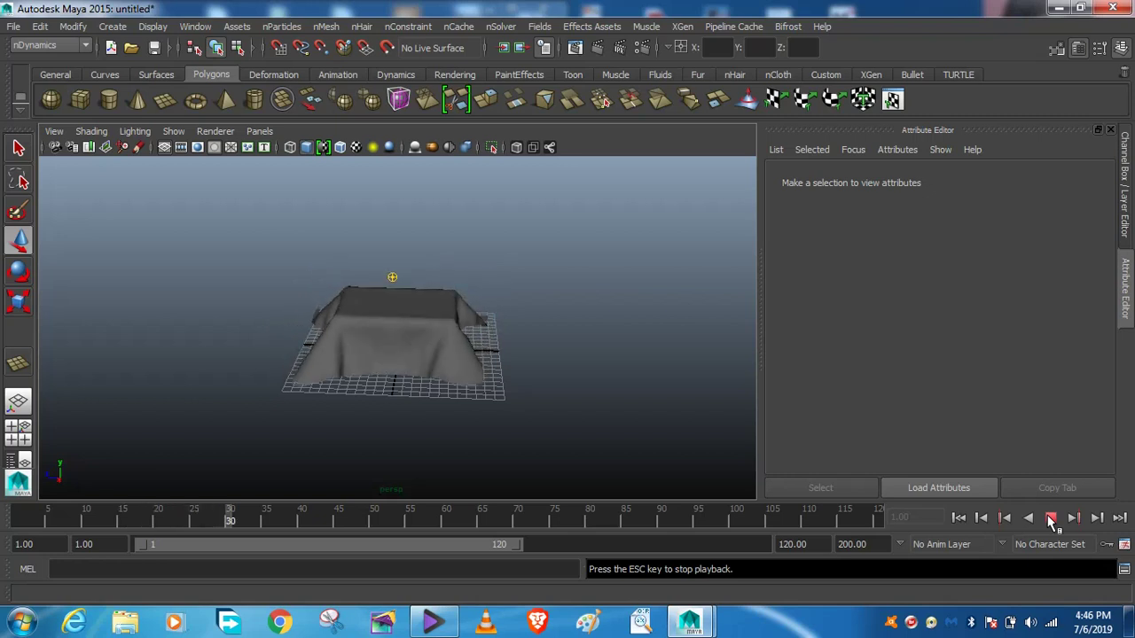
{"action": "left_click", "coordinate": [1051, 519]}
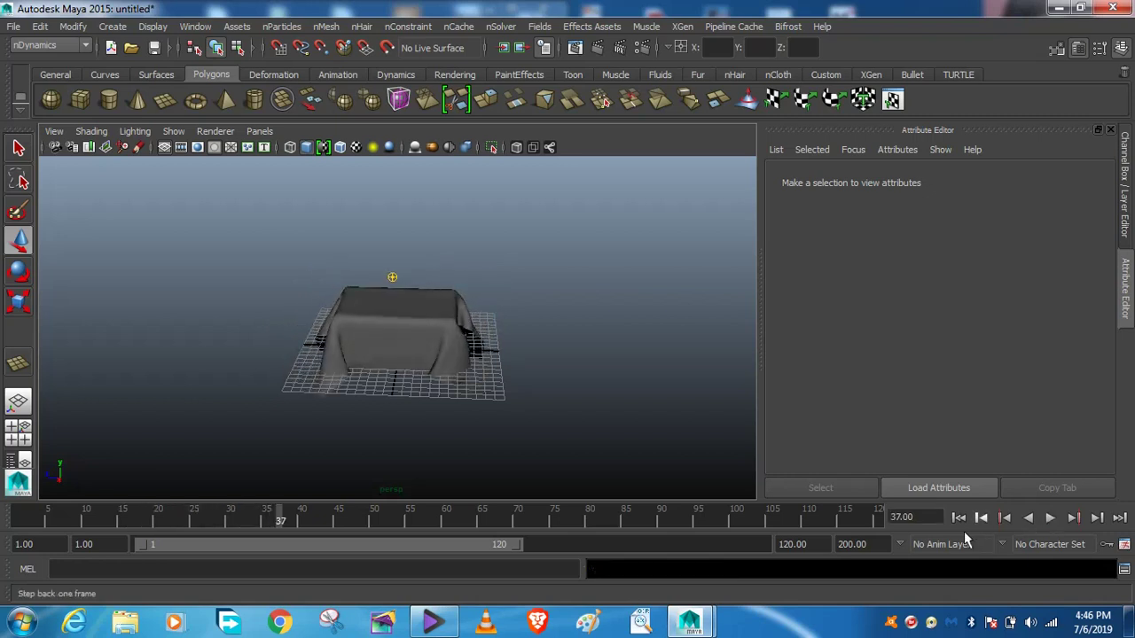
{"action": "left_click", "coordinate": [959, 518]}
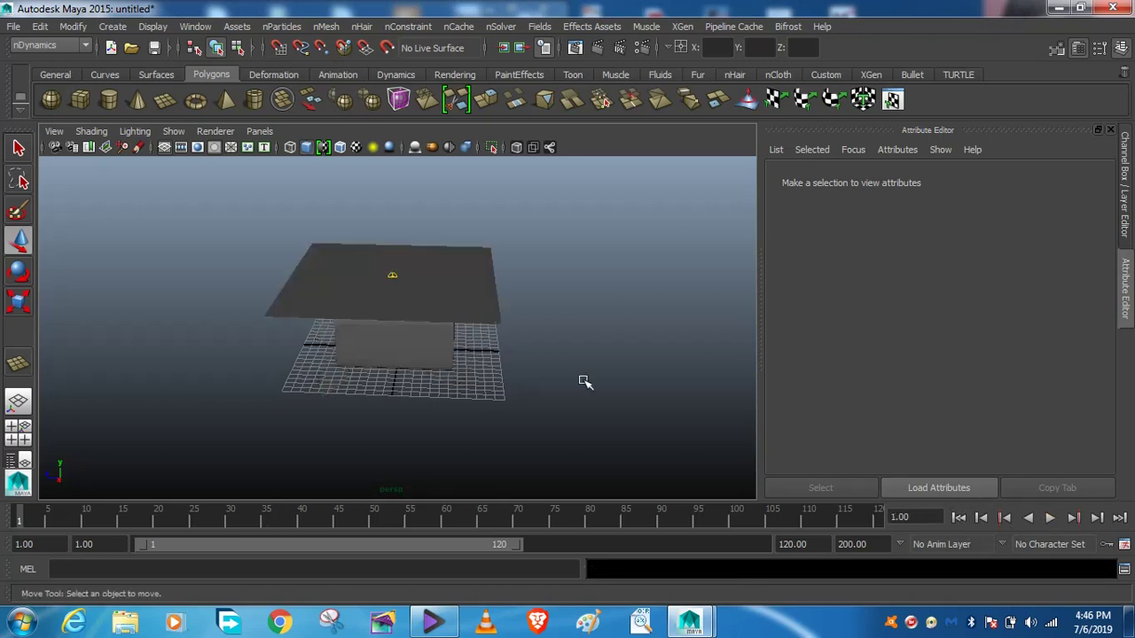
Assign the box a new Lambert material (lambert2) coloured dark green
{"action": "left_click", "coordinate": [428, 362]}
{"action": "right_click_drag", "start_coordinate": [428, 362], "coordinate": [418, 568]}
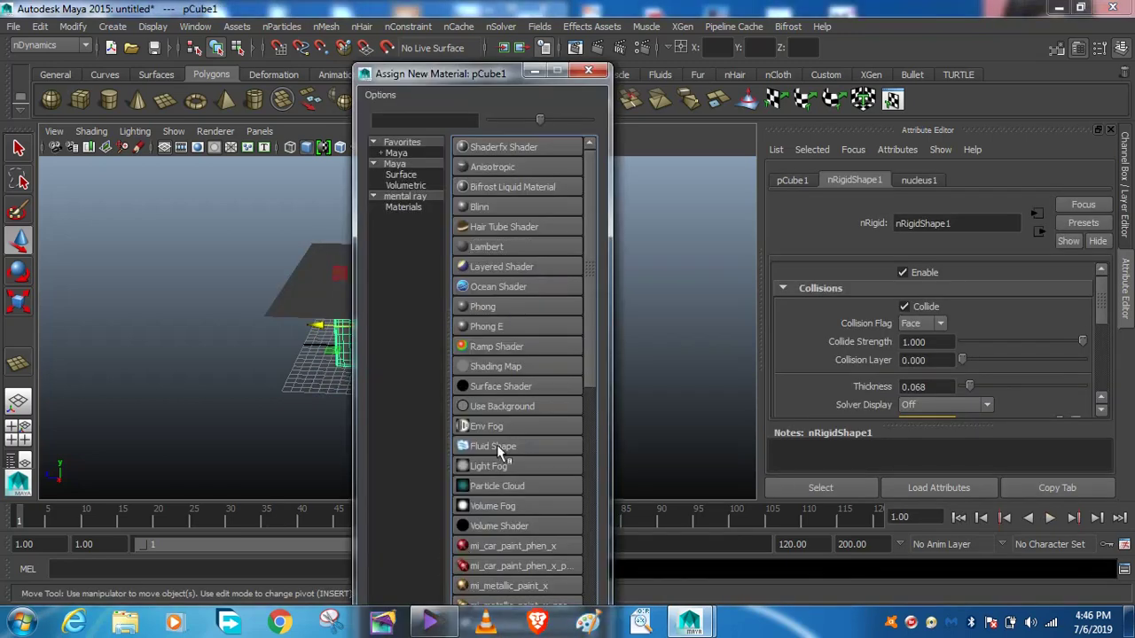
{"action": "left_click", "coordinate": [486, 247]}
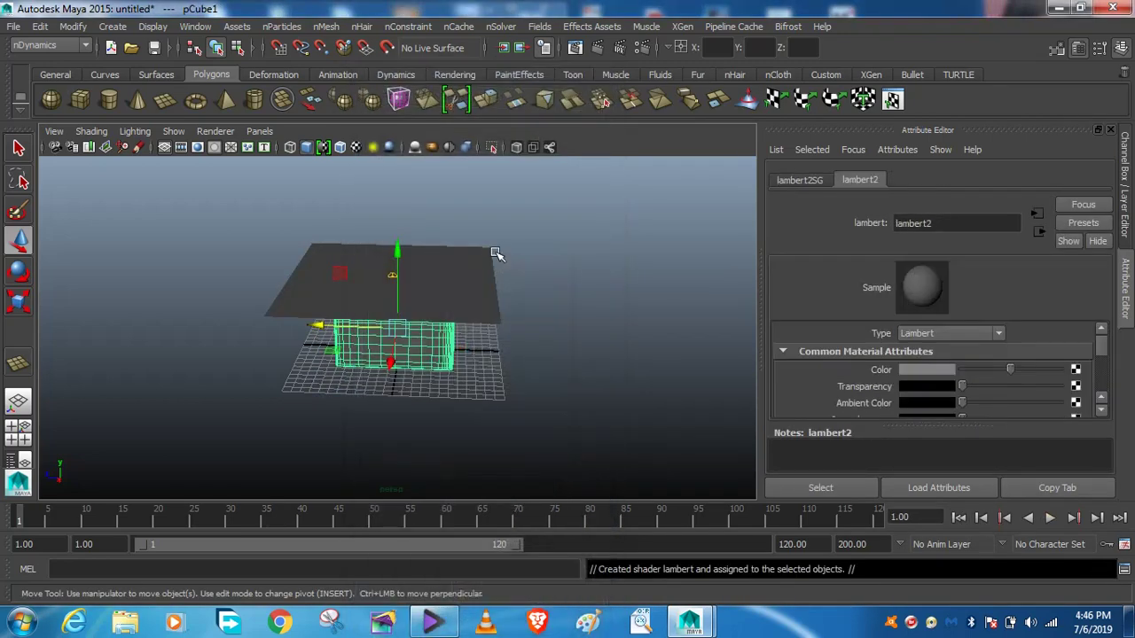
{"action": "left_click", "coordinate": [950, 370]}
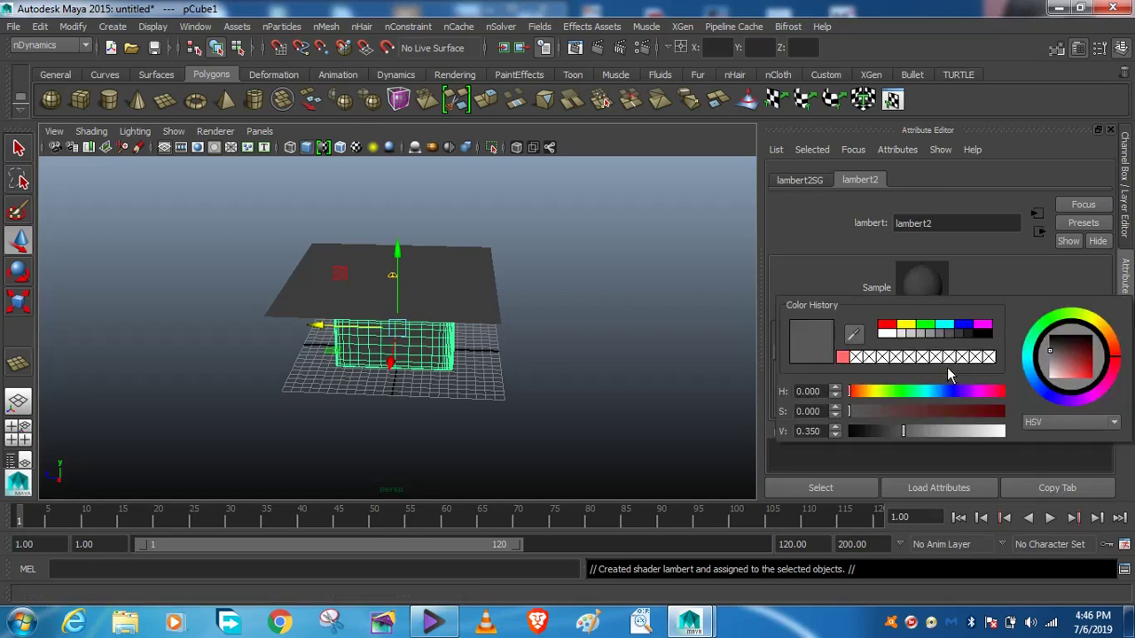
{"action": "left_click", "coordinate": [929, 324]}
{"action": "left_click", "coordinate": [919, 412]}
{"action": "left_click", "coordinate": [924, 431]}
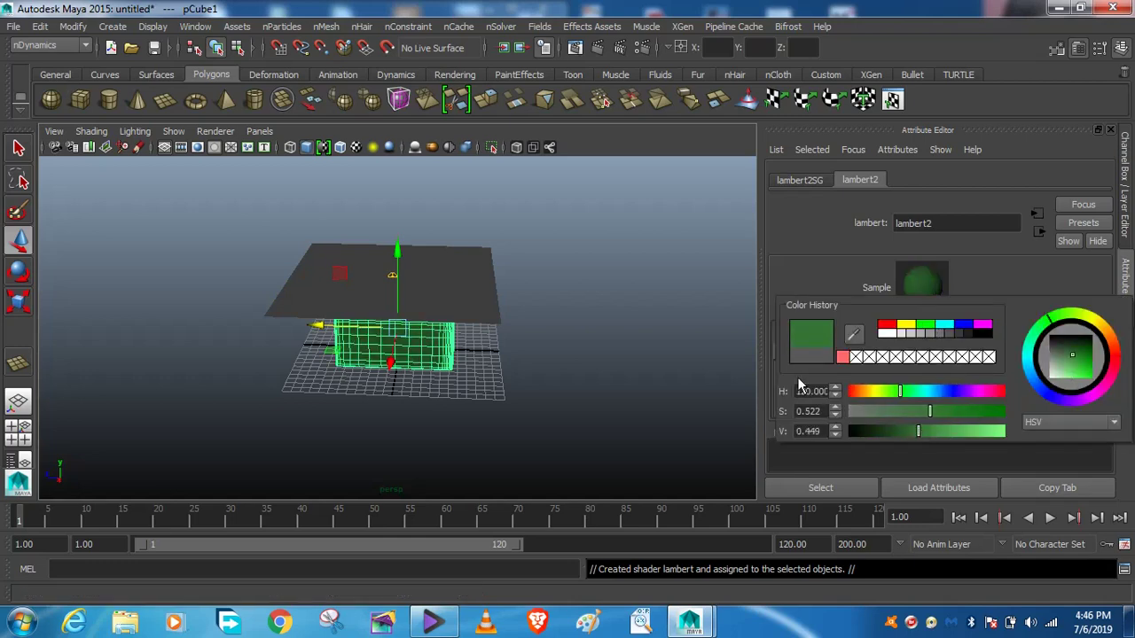
Reselect the green box, check its nucleus1 and pCube1 tabs, then select the cloth plane
{"action": "left_click", "coordinate": [555, 325]}
{"action": "left_click", "coordinate": [438, 335]}
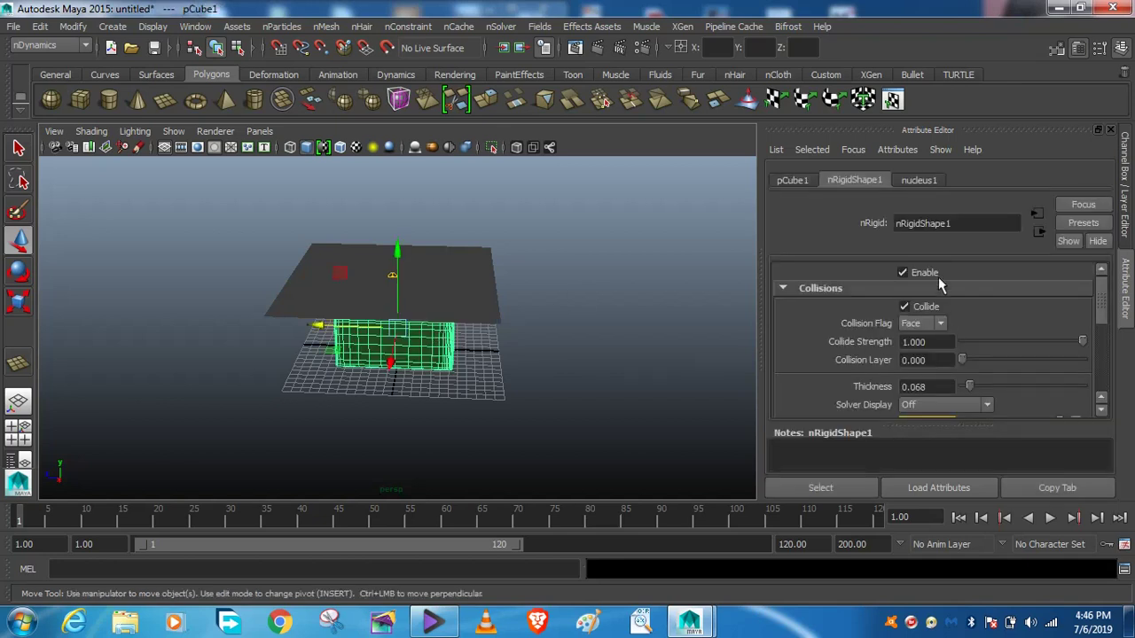
{"action": "left_click", "coordinate": [919, 181]}
{"action": "left_click", "coordinate": [804, 181]}
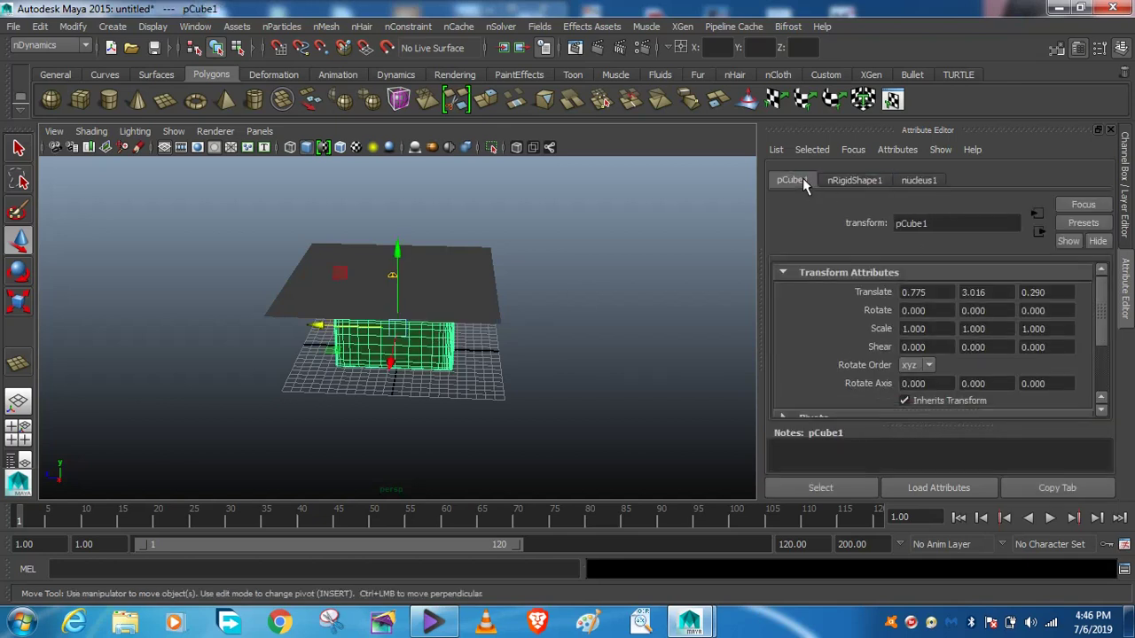
{"action": "left_click", "coordinate": [441, 286]}
{"action": "right_click_drag", "start_coordinate": [441, 287], "coordinate": [459, 563]}
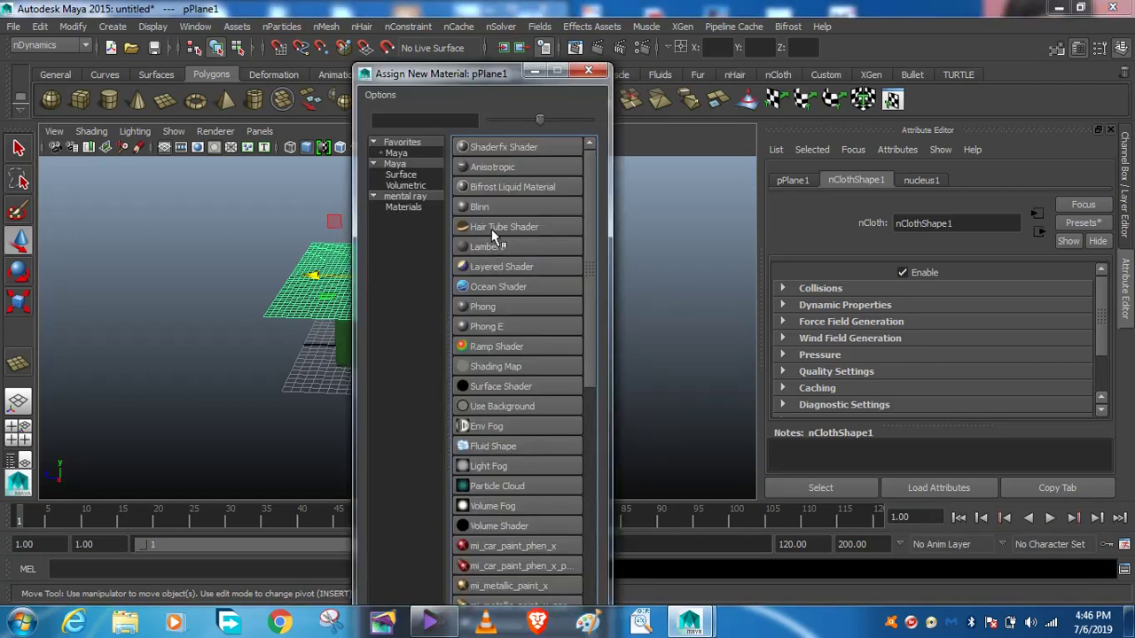
Assign the plane a new Blinn material, blinn1, and tune its colour to a soft deep red
{"action": "left_click", "coordinate": [481, 207]}
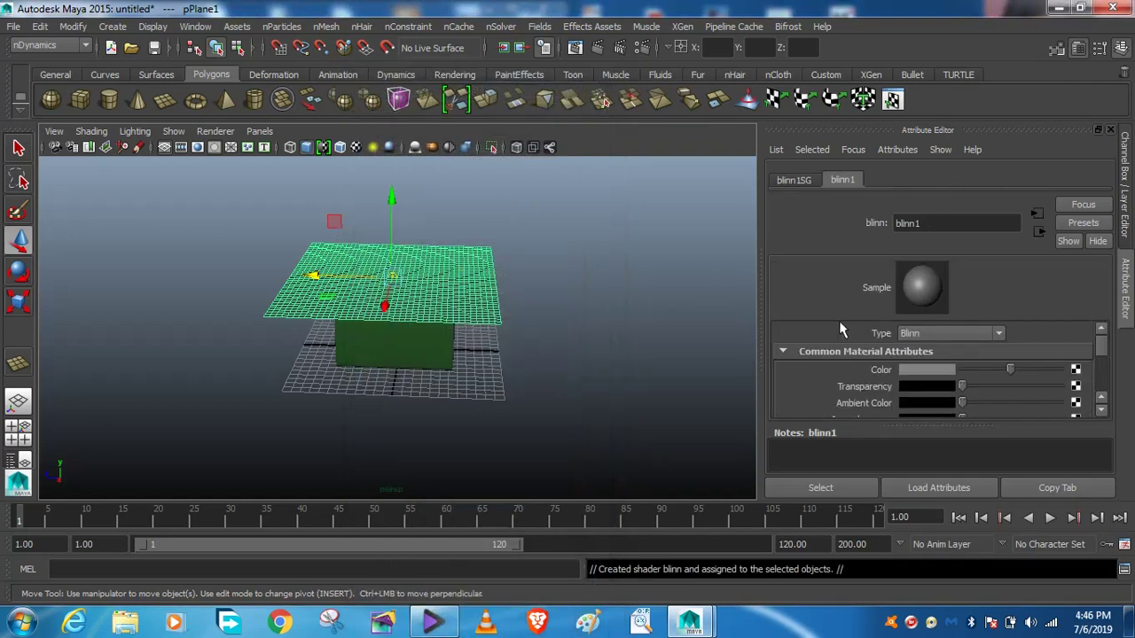
{"action": "left_click", "coordinate": [926, 370]}
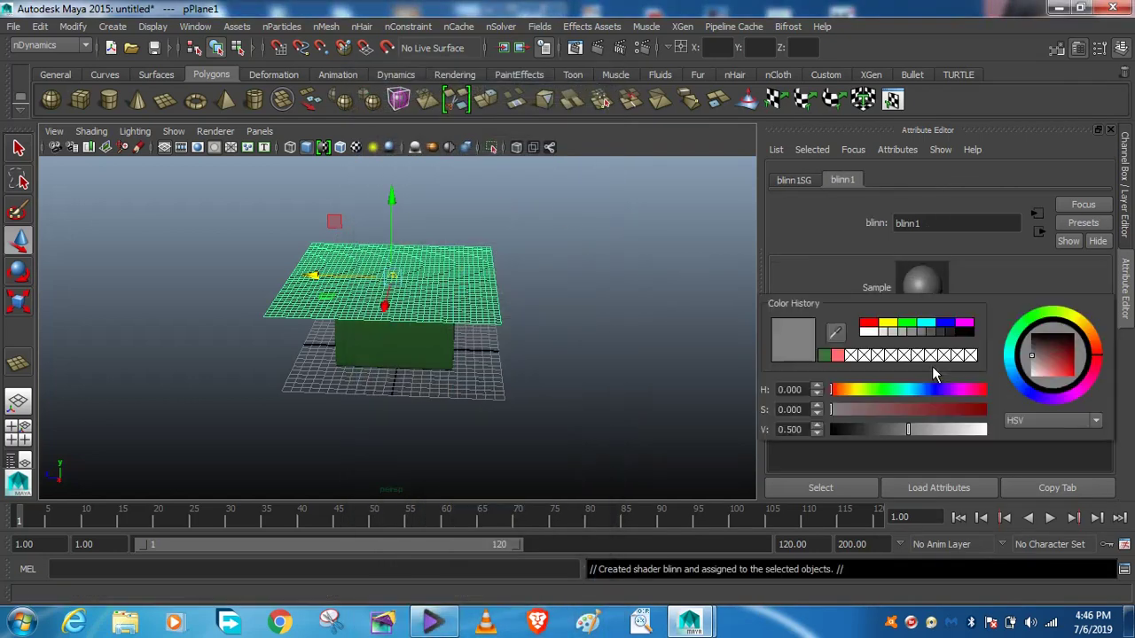
{"action": "left_click", "coordinate": [969, 328]}
{"action": "left_click_drag", "start_coordinate": [942, 409], "coordinate": [930, 416]}
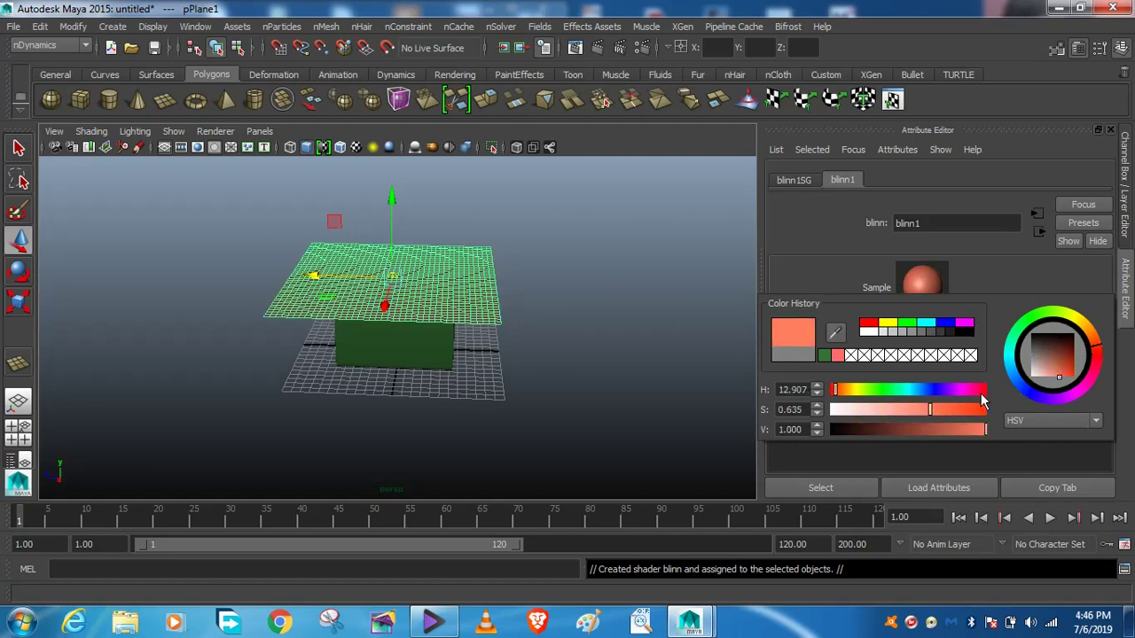
{"action": "left_click_drag", "start_coordinate": [982, 429], "coordinate": [944, 429]}
{"action": "left_click_drag", "start_coordinate": [1080, 358], "coordinate": [1099, 369]}
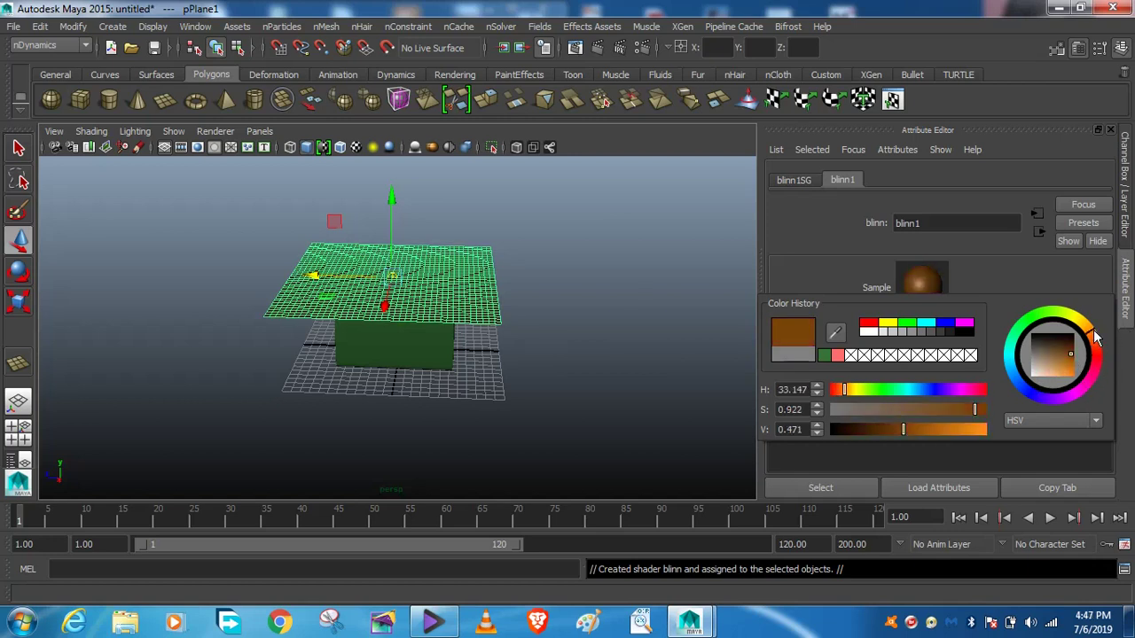
{"action": "left_click_drag", "start_coordinate": [1099, 357], "coordinate": [1087, 380]}
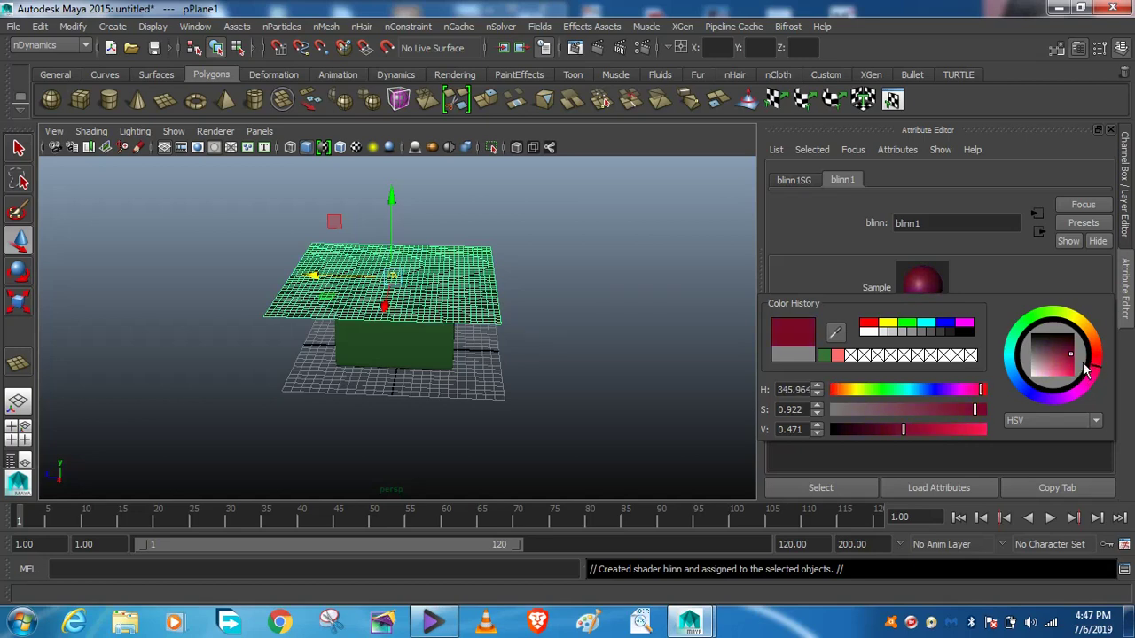
{"action": "left_click", "coordinate": [913, 410]}
{"action": "left_click_drag", "start_coordinate": [963, 429], "coordinate": [980, 431]}
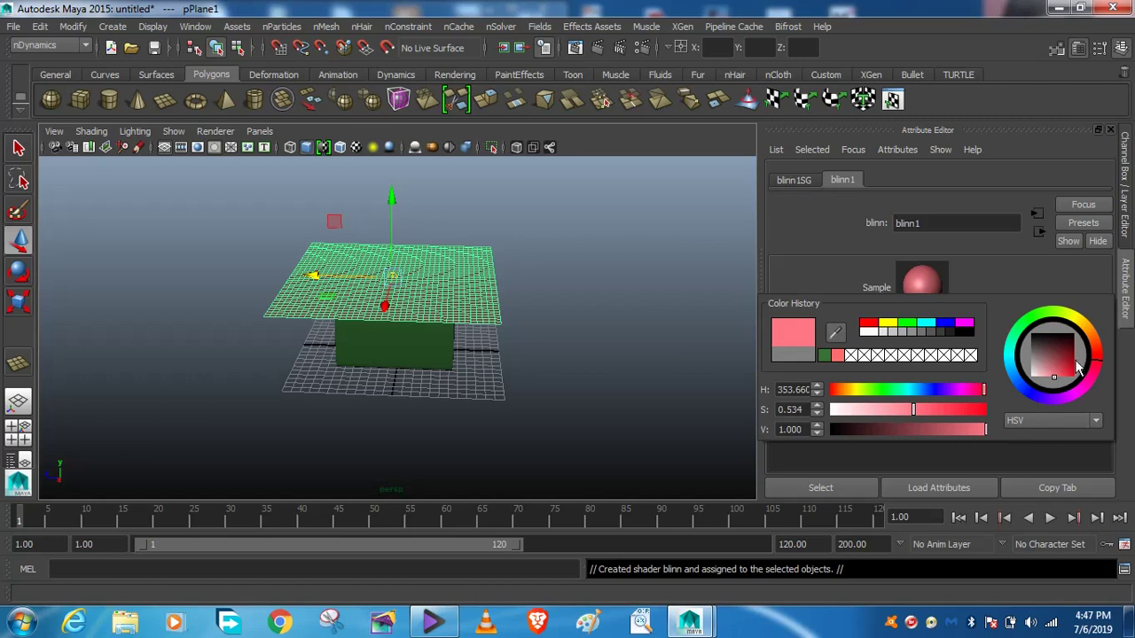
{"action": "left_click", "coordinate": [1058, 372]}
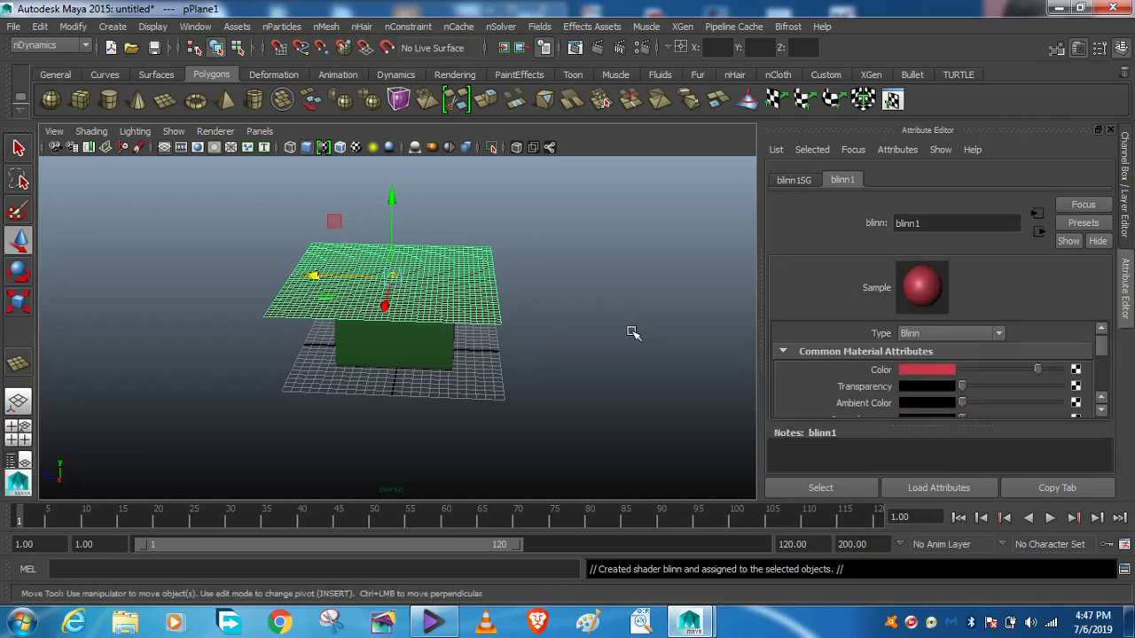
{"action": "left_click", "coordinate": [548, 334]}
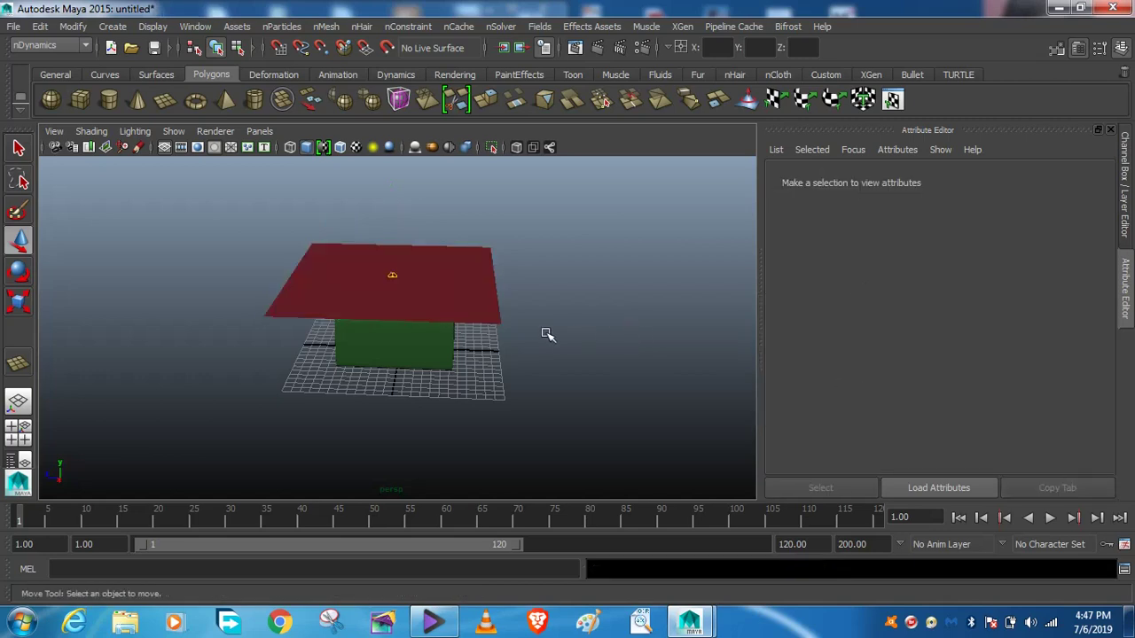
{"action": "left_click", "coordinate": [18, 147]}
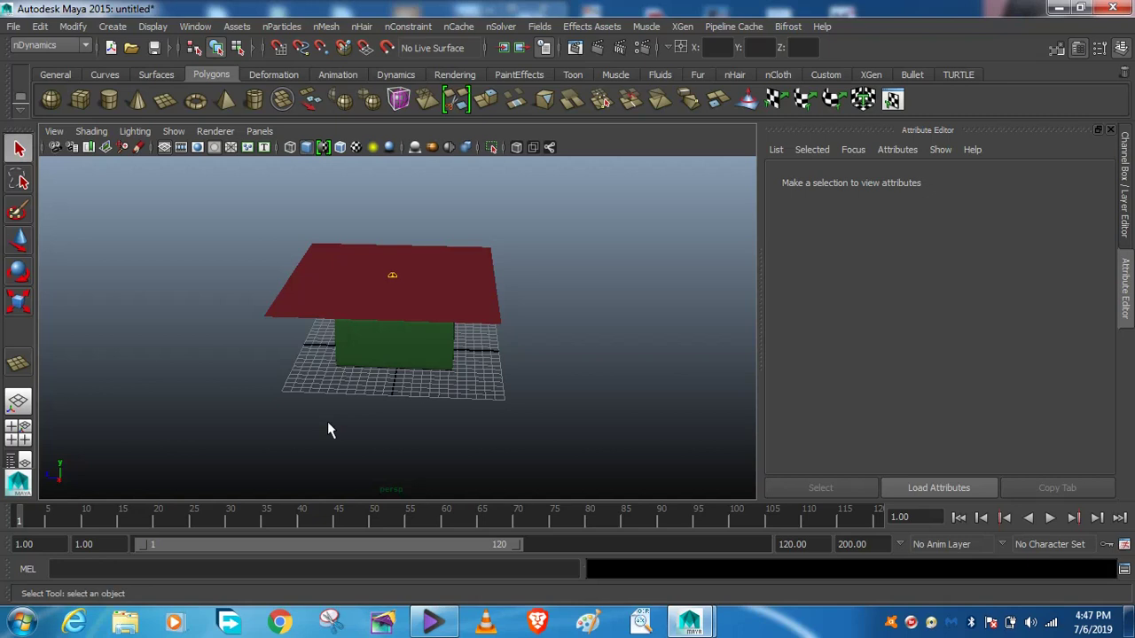
{"action": "left_click", "coordinate": [1050, 519]}
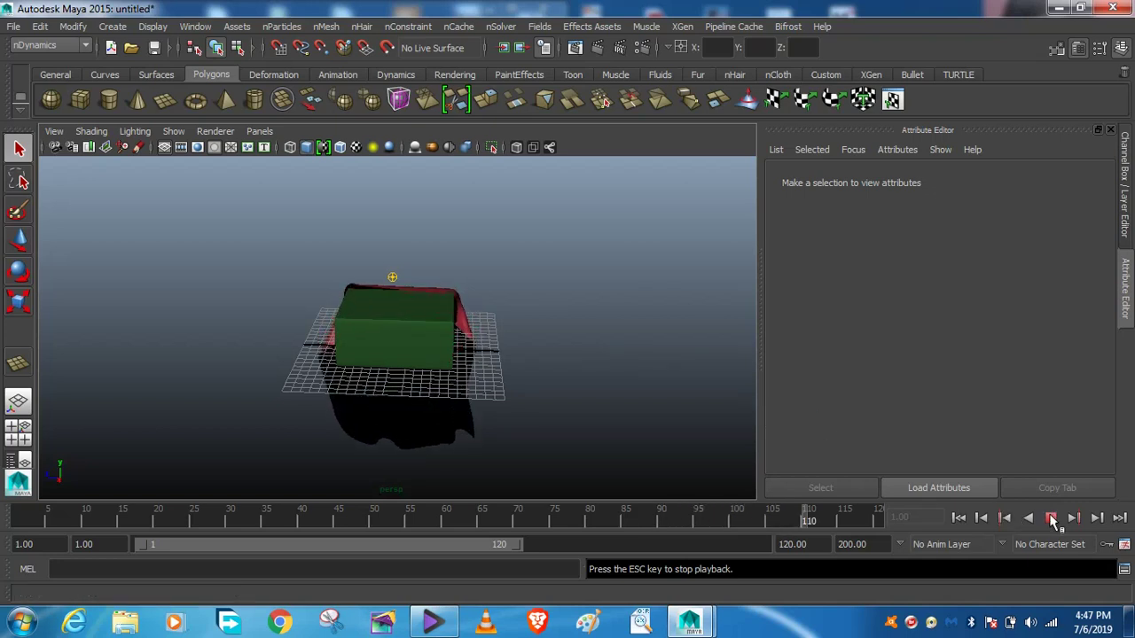
{"action": "left_click", "coordinate": [1051, 518]}
{"action": "left_click", "coordinate": [959, 518]}
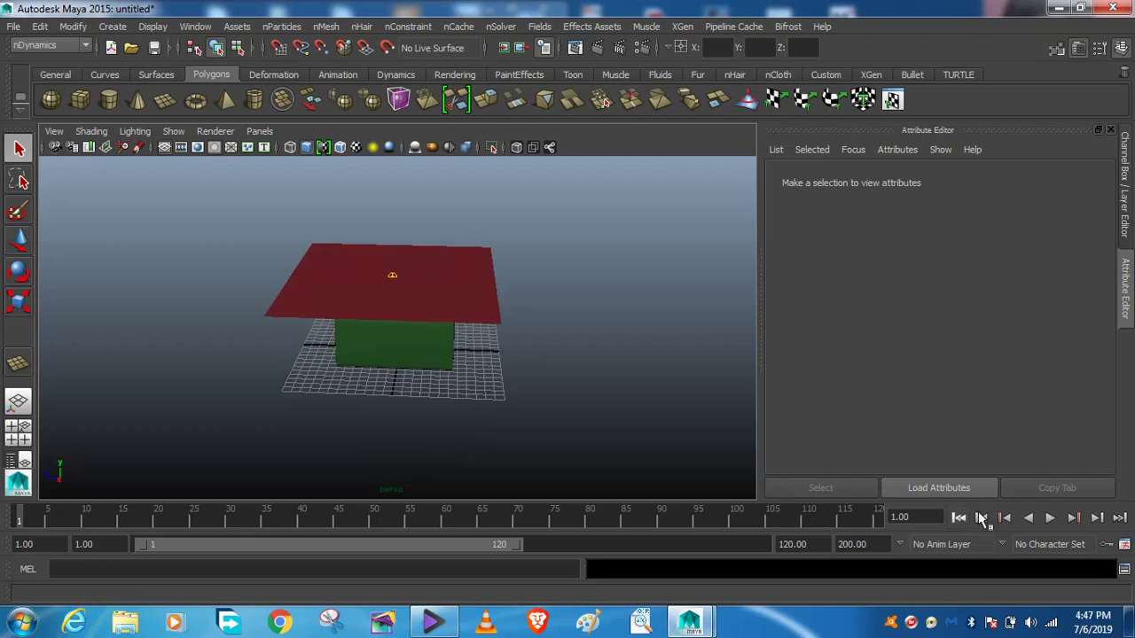
{"action": "left_click_drag", "start_coordinate": [592, 355], "coordinate": [425, 387], "text": "alt"}
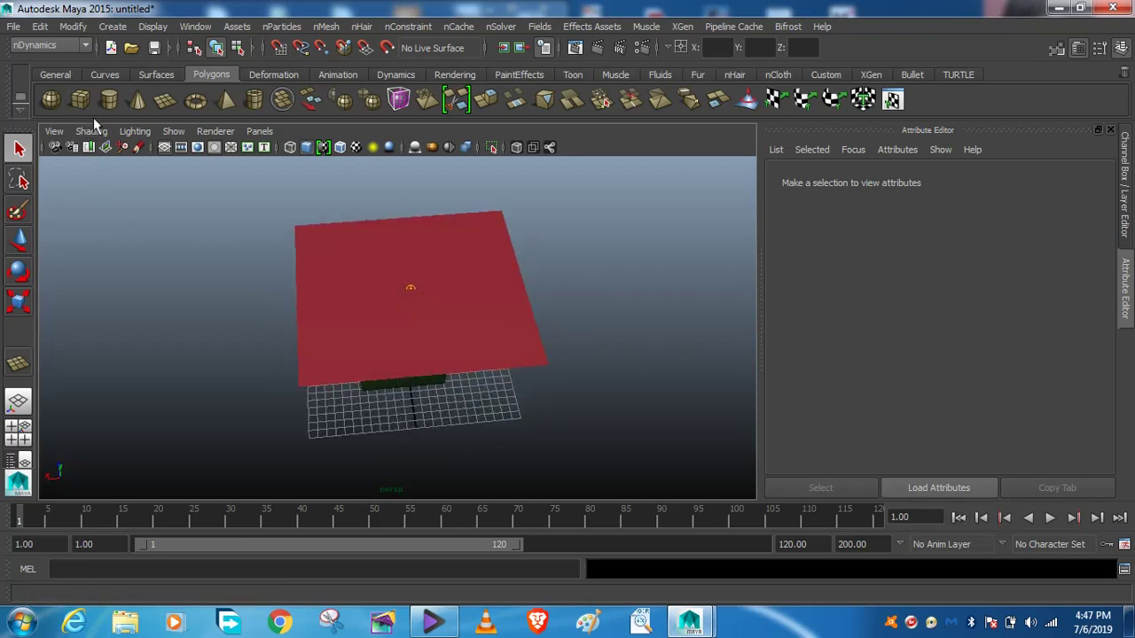
Draw a large ground plane and move it beneath the box and red cloth
{"action": "left_click", "coordinate": [168, 101]}
{"action": "mouse_move", "coordinate": [165, 455]}
{"action": "left_mouse_down"}
{"action": "mouse_move", "coordinate": [631, 268]}
{"action": "mouse_move", "coordinate": [641, 134]}
{"action": "left_mouse_up"}
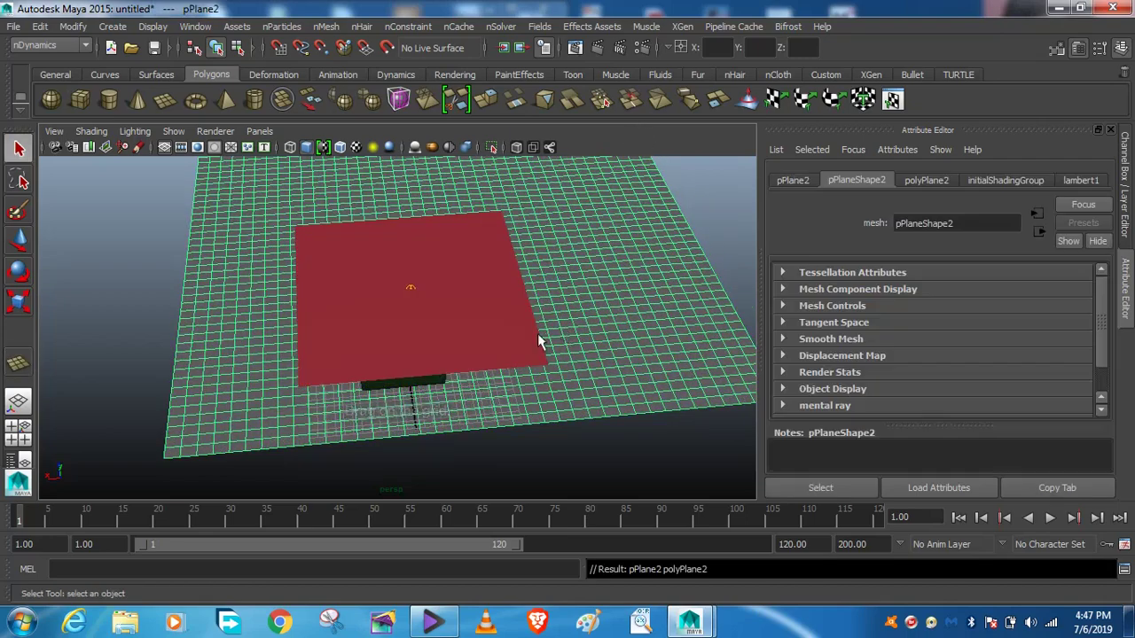
{"action": "key", "text": "w"}
{"action": "left_click_drag", "start_coordinate": [441, 228], "coordinate": [437, 288]}
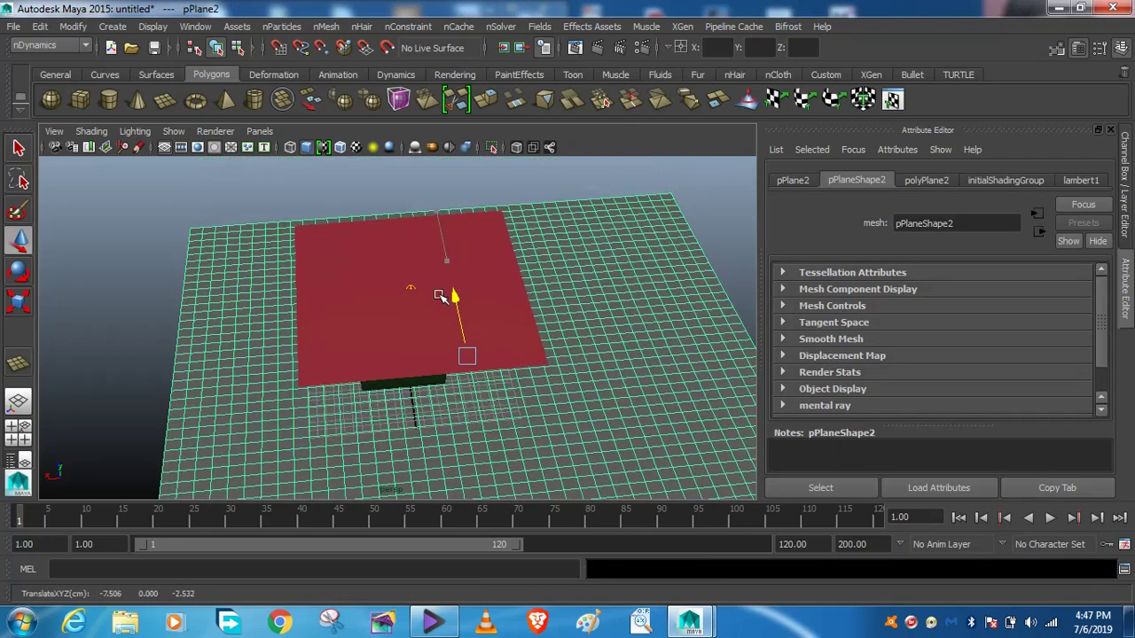
{"action": "left_click", "coordinate": [449, 376]}
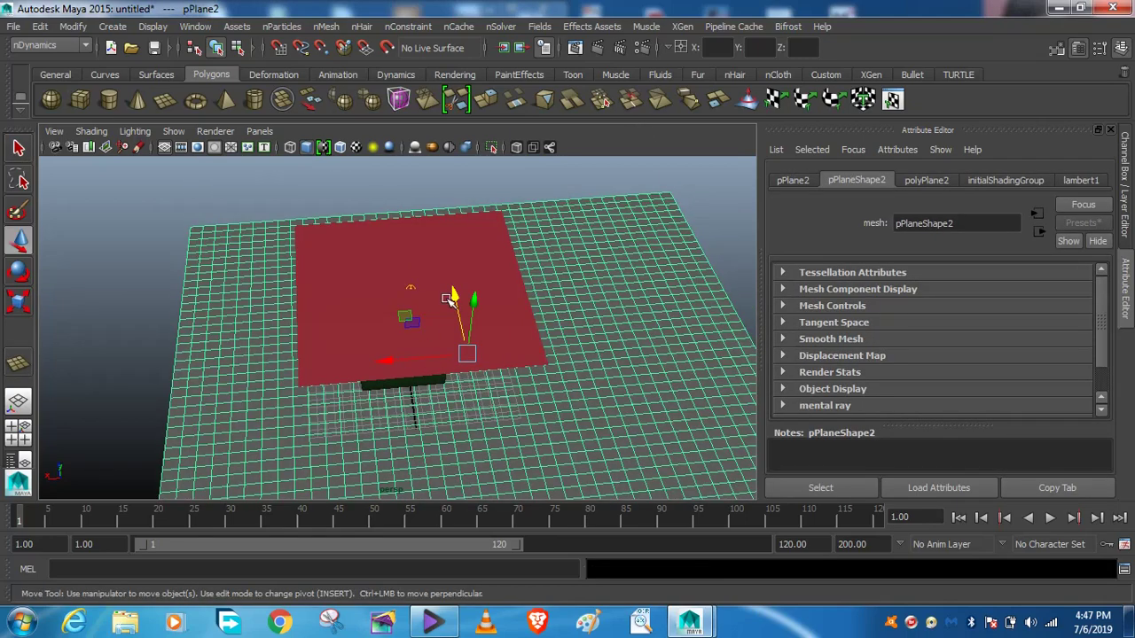
{"action": "left_click_drag", "start_coordinate": [449, 298], "coordinate": [504, 329]}
{"action": "left_click_drag", "start_coordinate": [391, 344], "coordinate": [365, 344]}
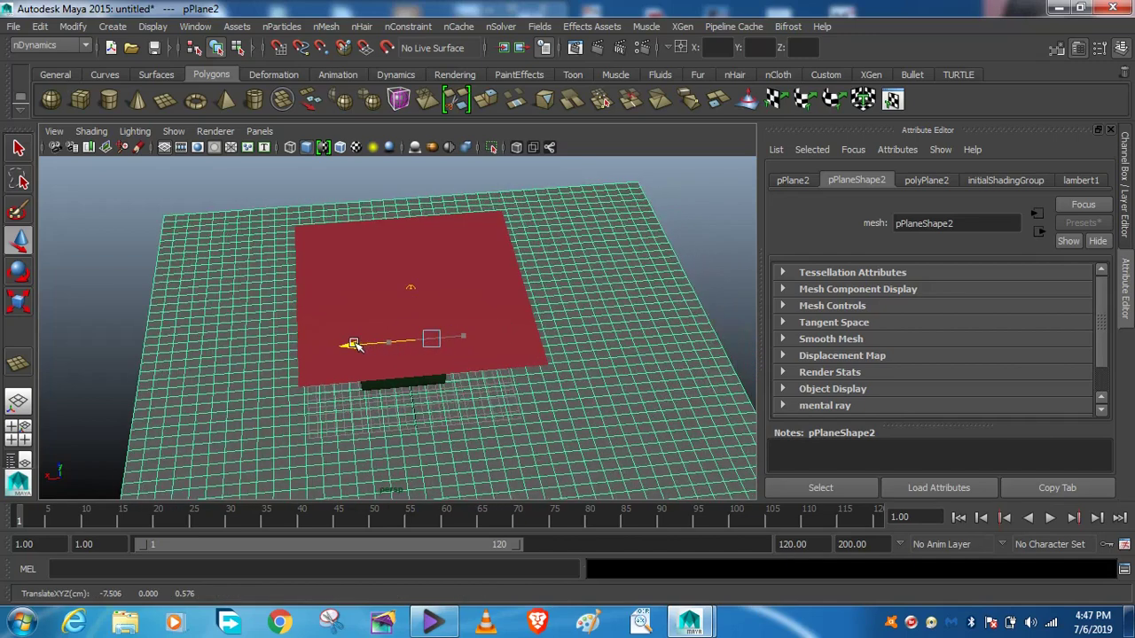
{"action": "left_click", "coordinate": [519, 280]}
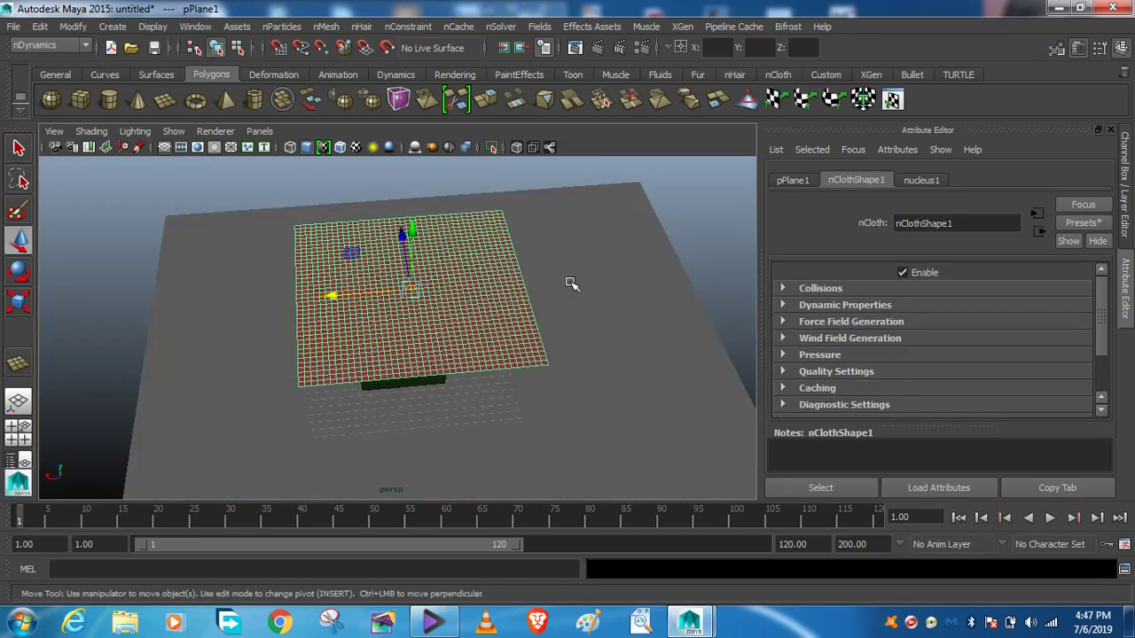
{"action": "left_click", "coordinate": [571, 284], "text": "shift"}
Make the ground plane a passive collider (nRigidShape2) and replay the cloth simulation
{"action": "left_click", "coordinate": [326, 25]}
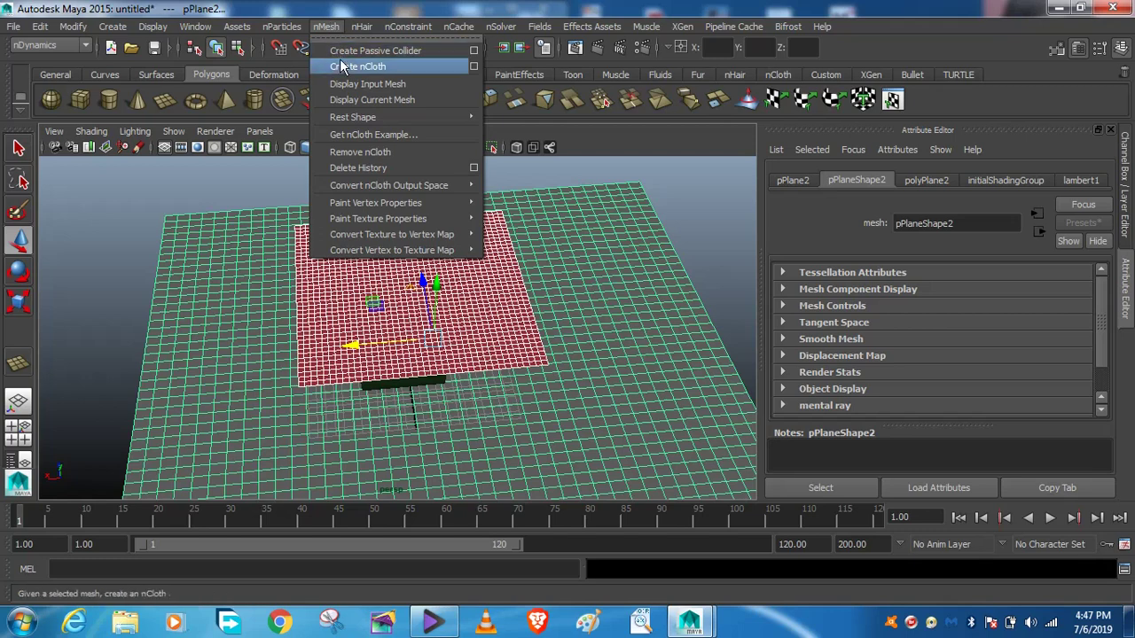
{"action": "left_click", "coordinate": [404, 45]}
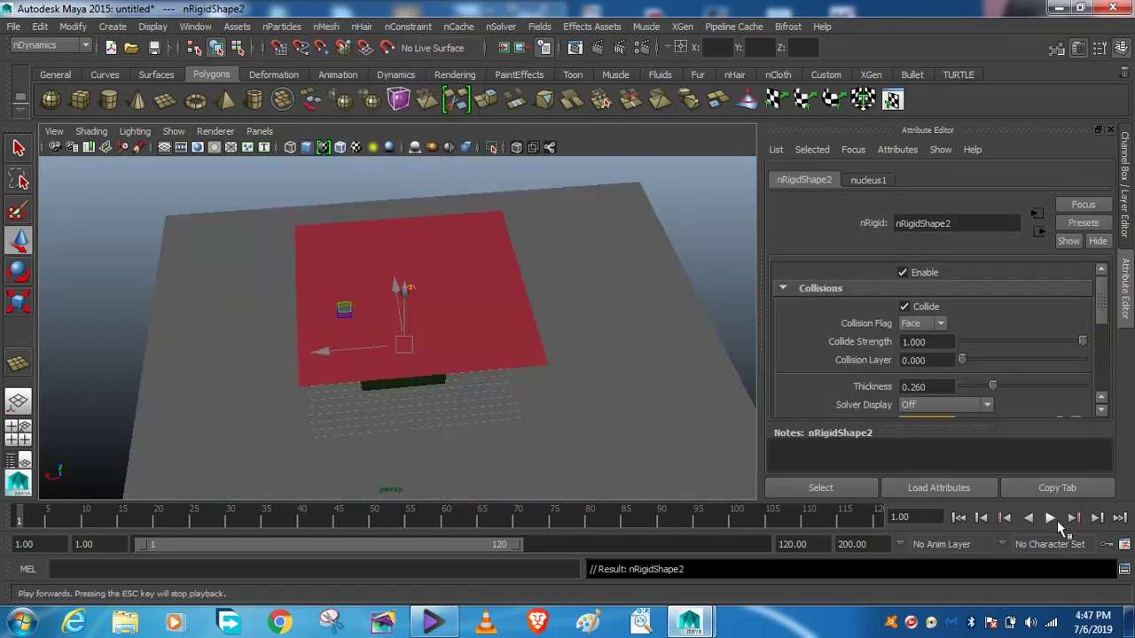
{"action": "left_click", "coordinate": [1050, 518]}
{"action": "mouse_move", "coordinate": [679, 322]}
{"action": "left_mouse_down", "text": "alt"}
{"action": "mouse_move", "coordinate": [638, 304]}
{"action": "mouse_move", "coordinate": [642, 292]}
{"action": "left_mouse_up", "text": "alt"}
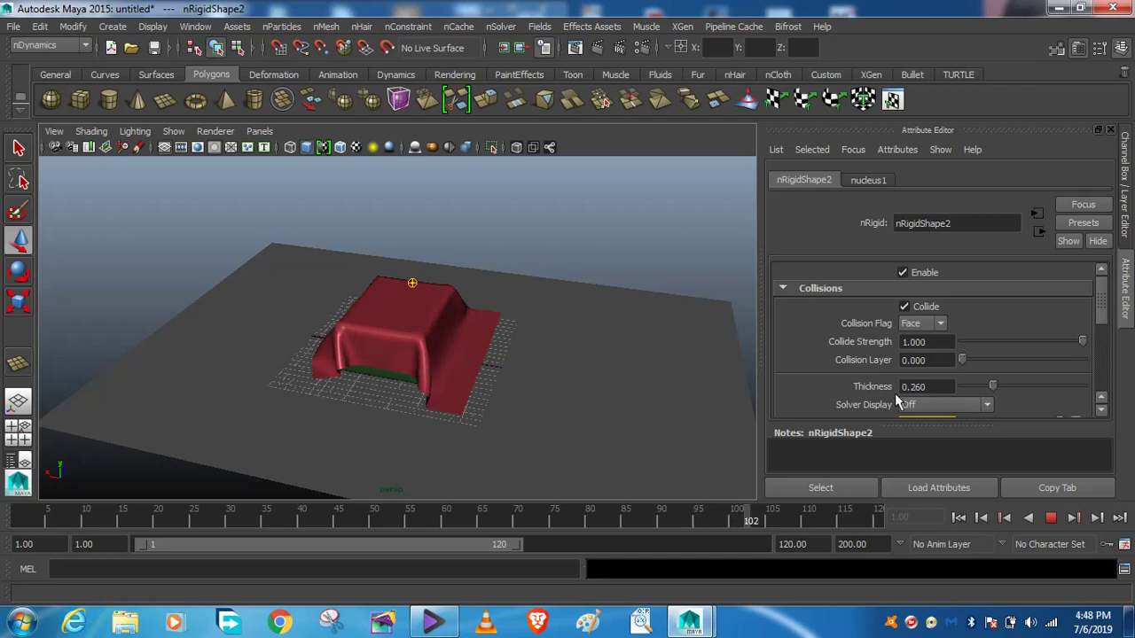
Stop playback at frame 106 with the red cloth draped over the box and ground
{"action": "left_click", "coordinate": [1050, 518]}
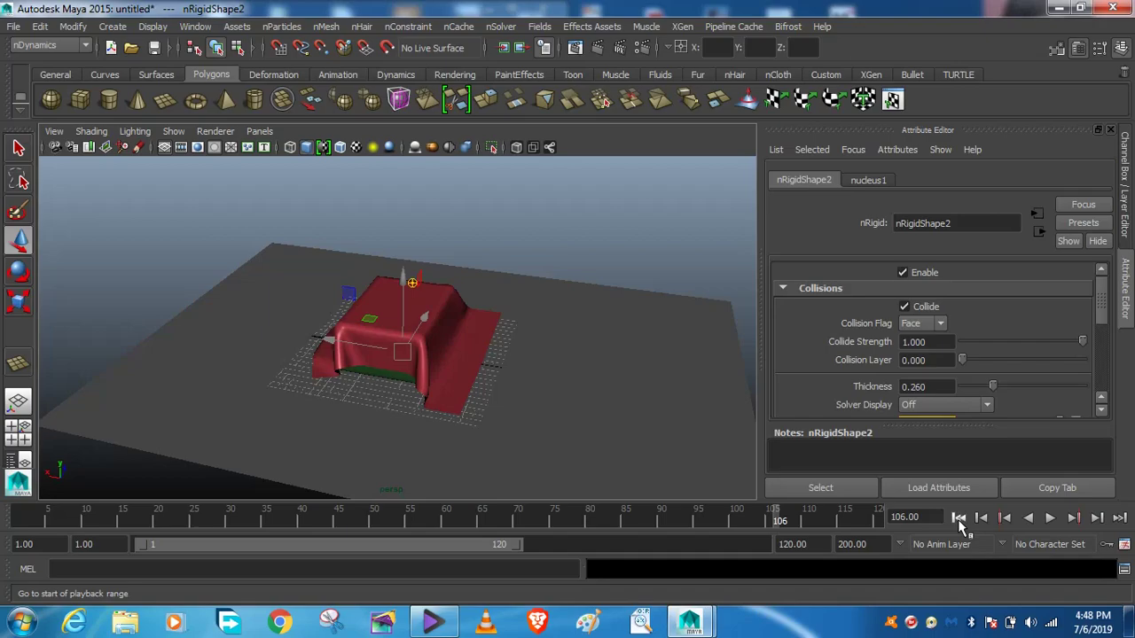